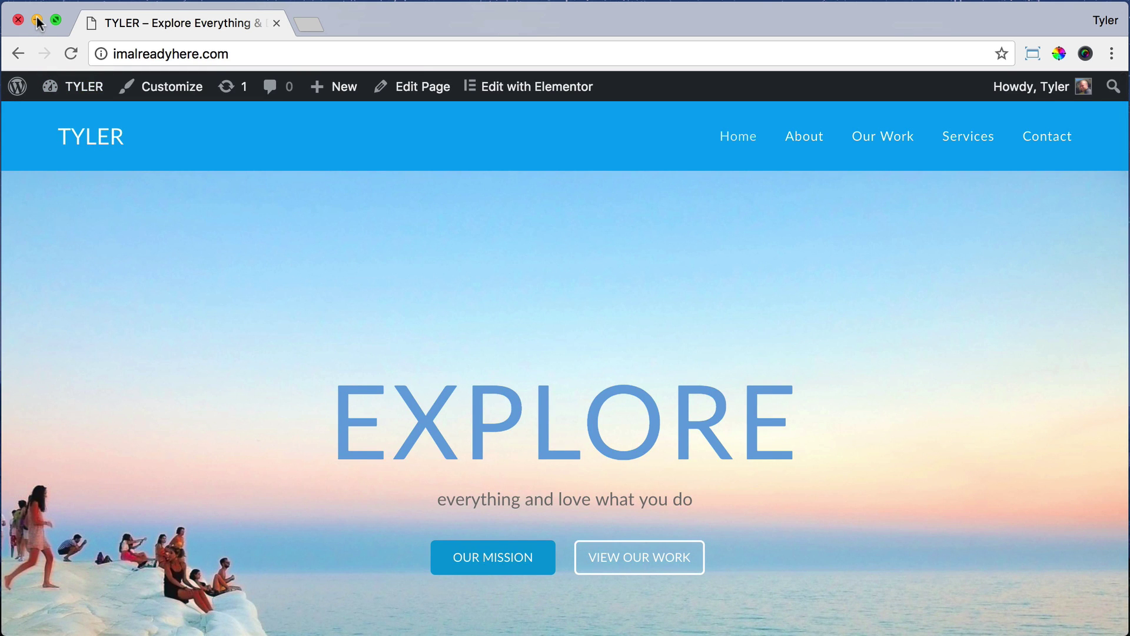
- Open the Home page in the Elementor editor
{"action": "left_click", "coordinate": [37, 22]}
{"action": "left_click", "coordinate": [519, 92]}
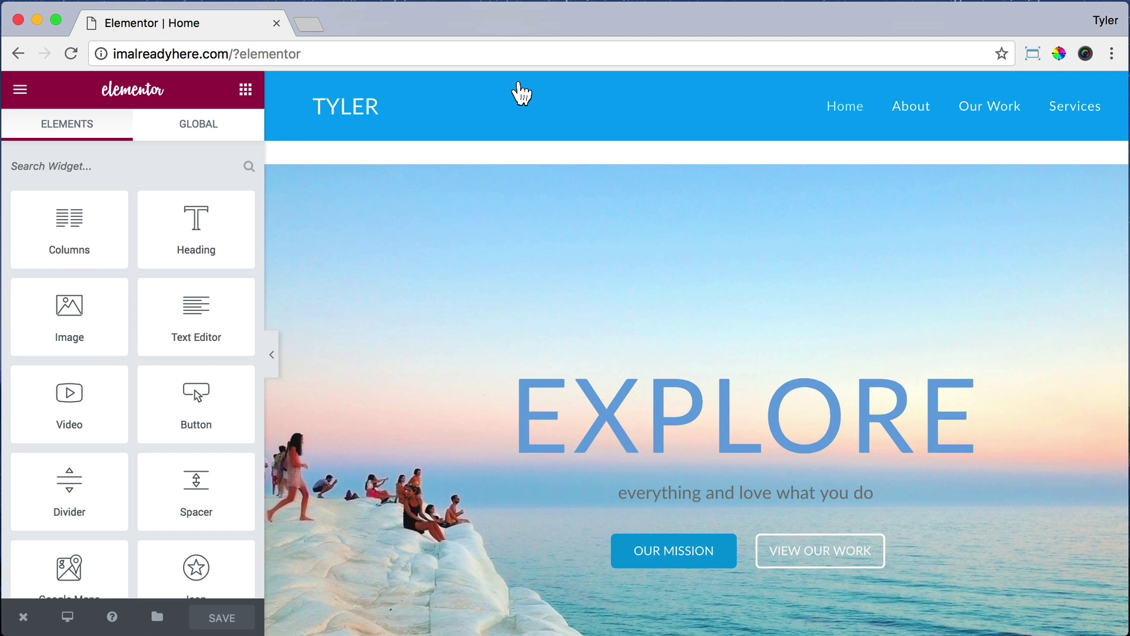
{"action": "scroll", "coordinate": [559, 287], "scroll_direction": "down", "scroll_amount": 5}
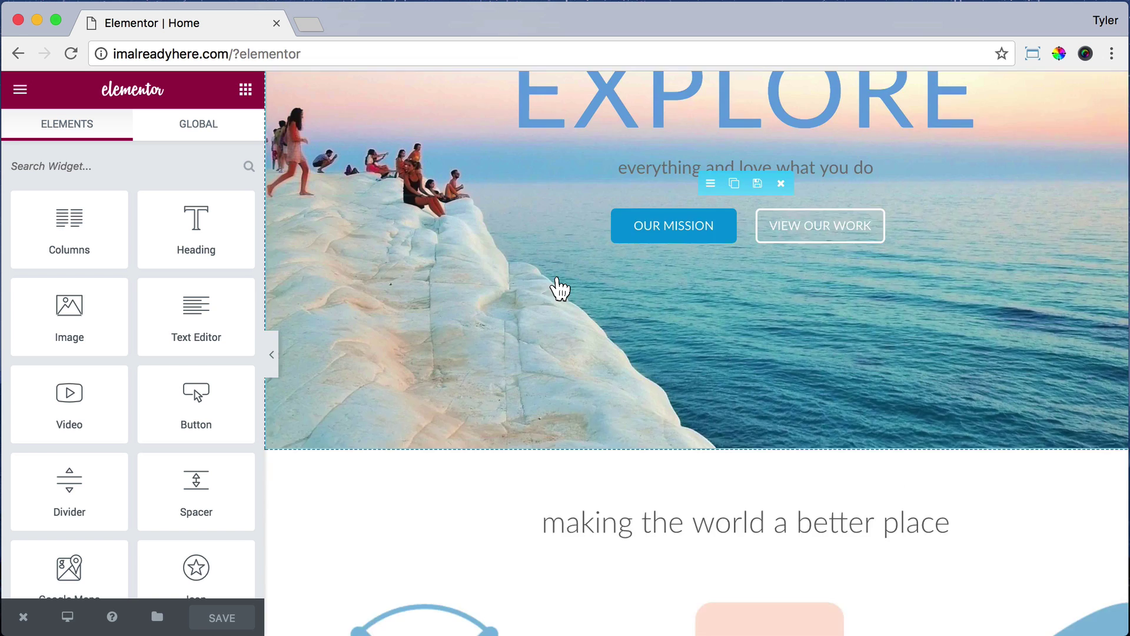
{"action": "scroll", "coordinate": [559, 287], "scroll_direction": "up", "scroll_amount": 5}
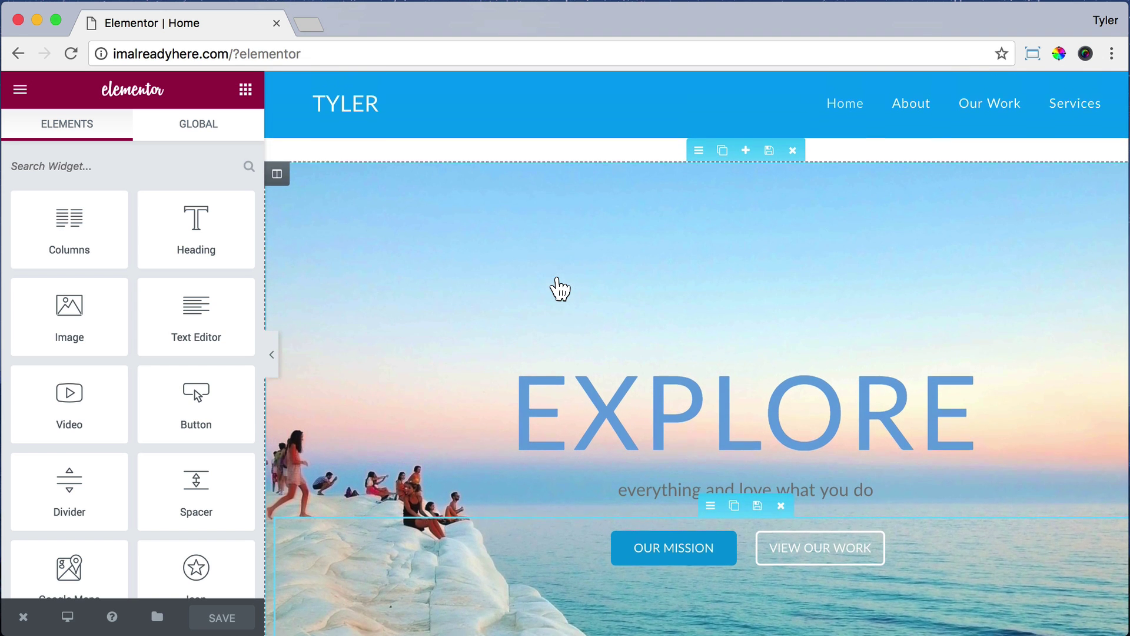
- Duplicate the EXPLORE hero section so a copy sits below the original
{"action": "left_click", "coordinate": [721, 156]}
{"action": "scroll", "coordinate": [781, 346], "scroll_direction": "down", "scroll_amount": 9}
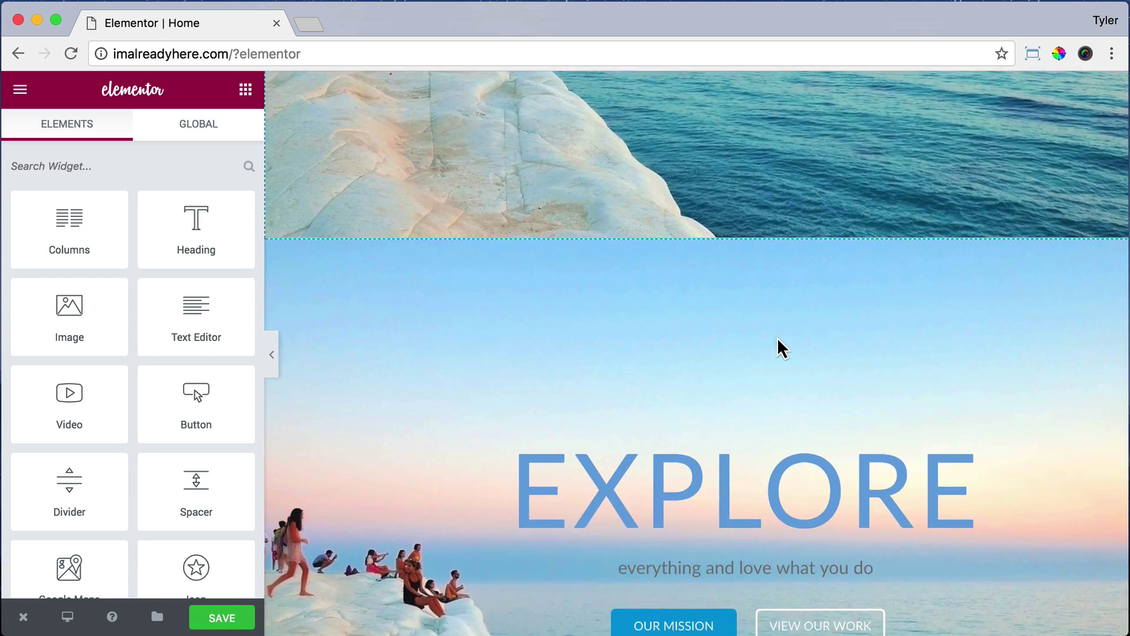
{"action": "scroll", "coordinate": [777, 337], "scroll_direction": "down", "scroll_amount": 5}
{"action": "scroll", "coordinate": [777, 337], "scroll_direction": "up", "scroll_amount": 9}
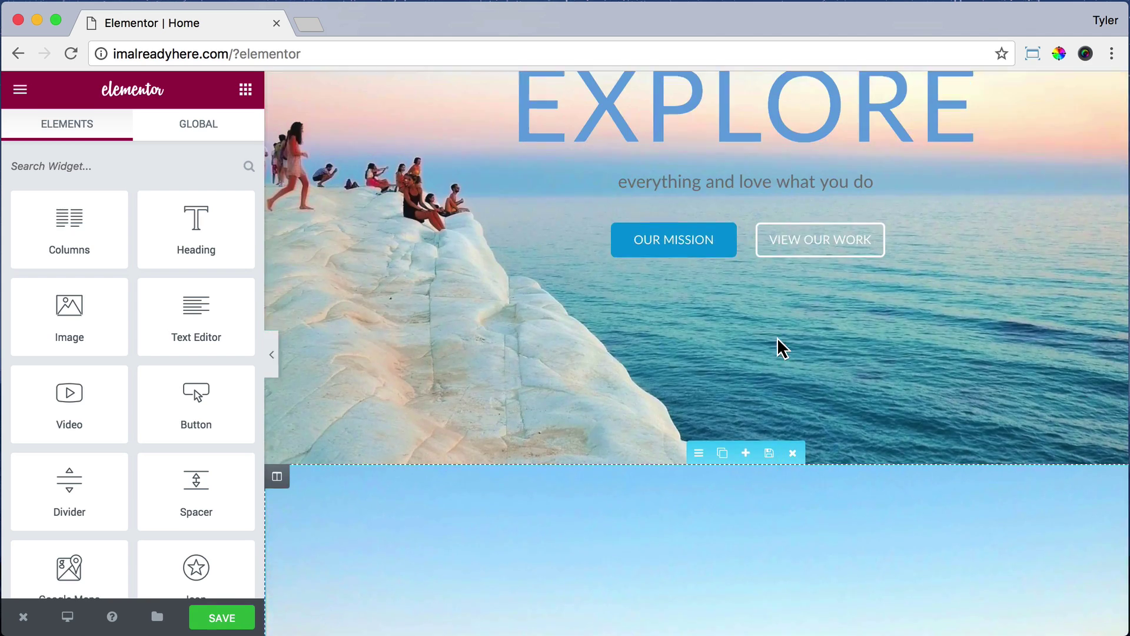
{"action": "scroll", "coordinate": [779, 344], "scroll_direction": "up", "scroll_amount": 5}
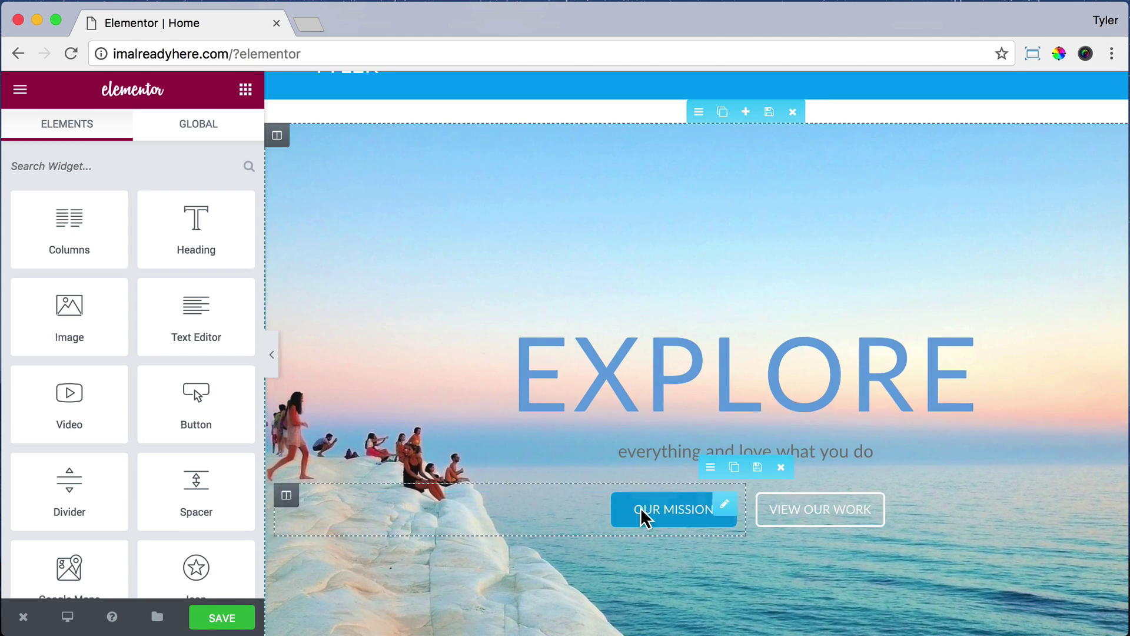
{"action": "scroll", "coordinate": [568, 298], "scroll_direction": "down", "scroll_amount": 7}
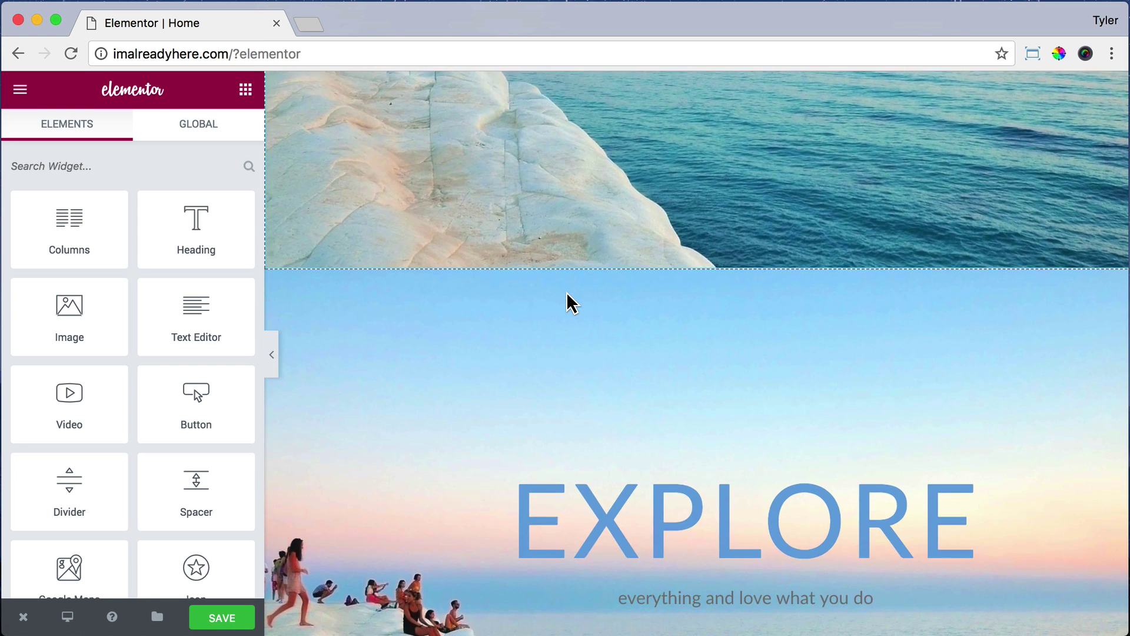
{"action": "scroll", "coordinate": [530, 377], "scroll_direction": "down", "scroll_amount": 3}
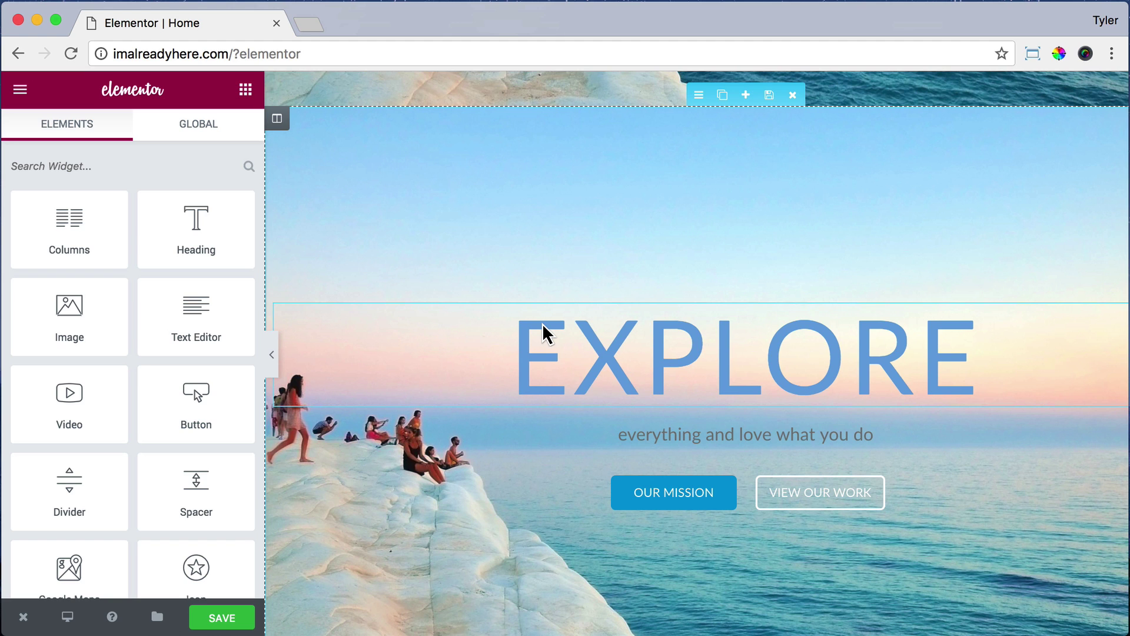
- Change the copied EXPLORE heading's font size from 109 to 62 px
{"action": "left_click", "coordinate": [649, 349]}
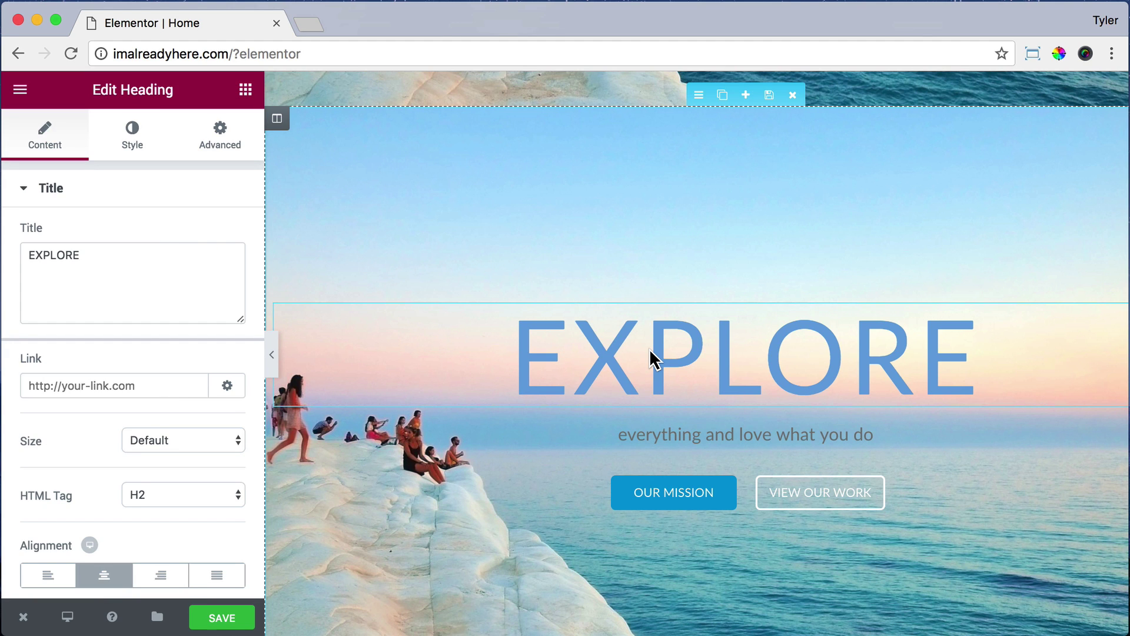
{"action": "left_click", "coordinate": [132, 141]}
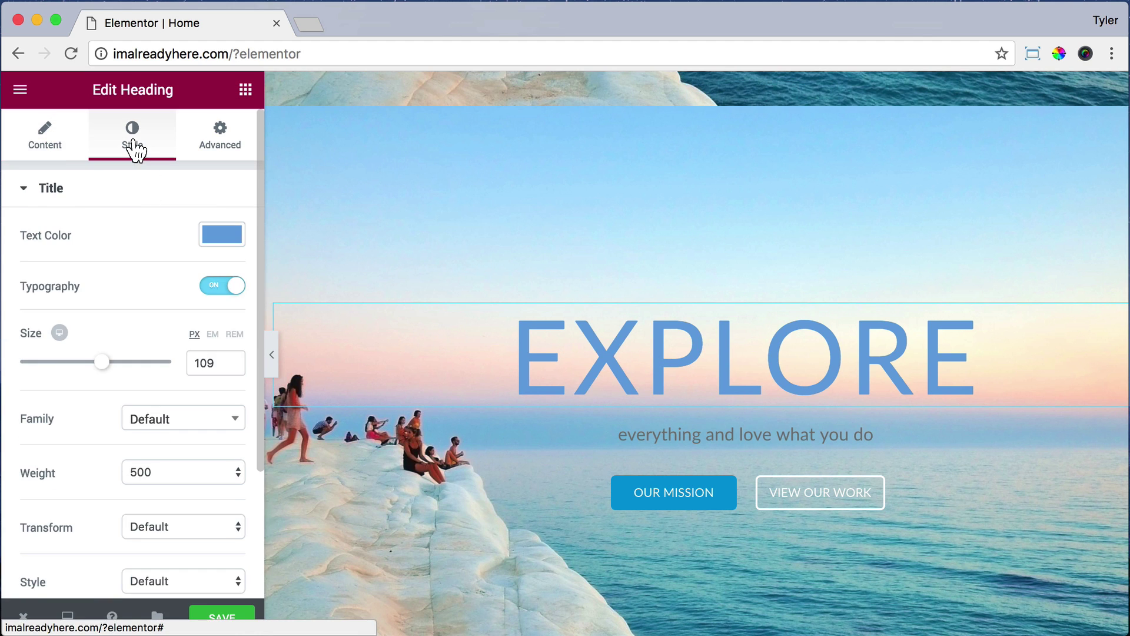
{"action": "double_click", "coordinate": [204, 363]}
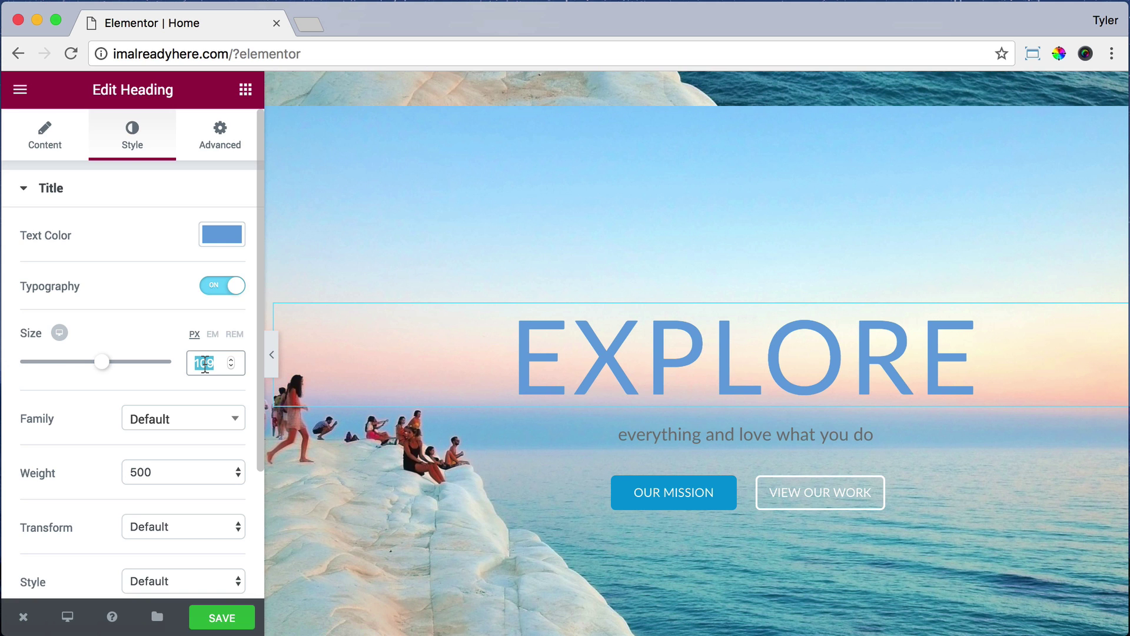
{"action": "type", "text": "62"}
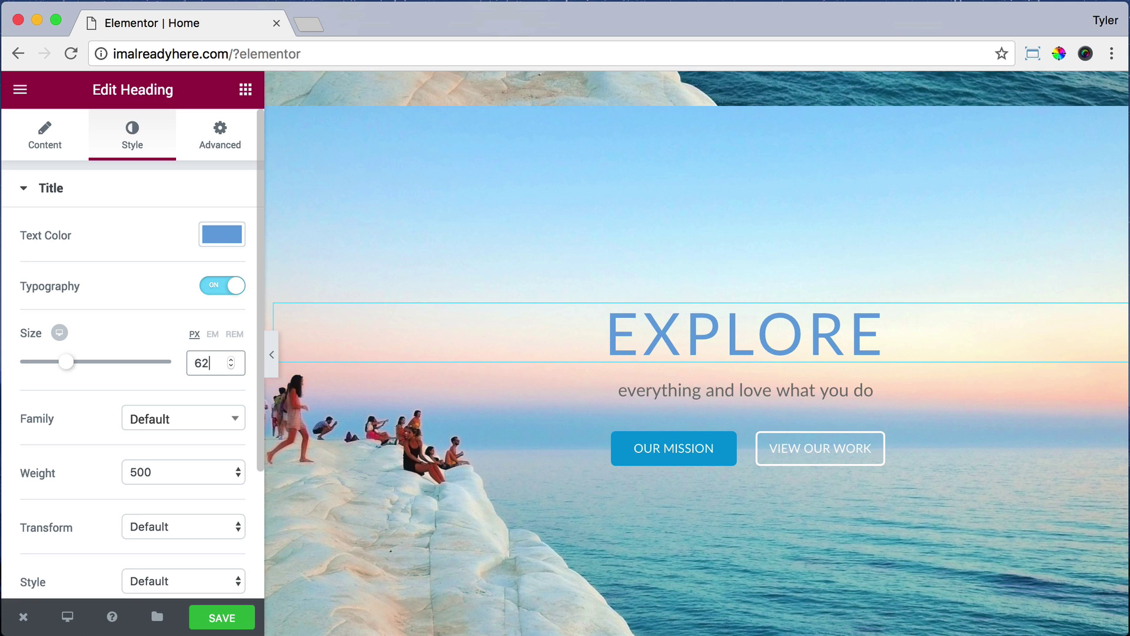
- Centre-align the OUR MISSION and VIEW OUR WORK buttons in the copied hero
{"action": "left_click", "coordinate": [651, 454]}
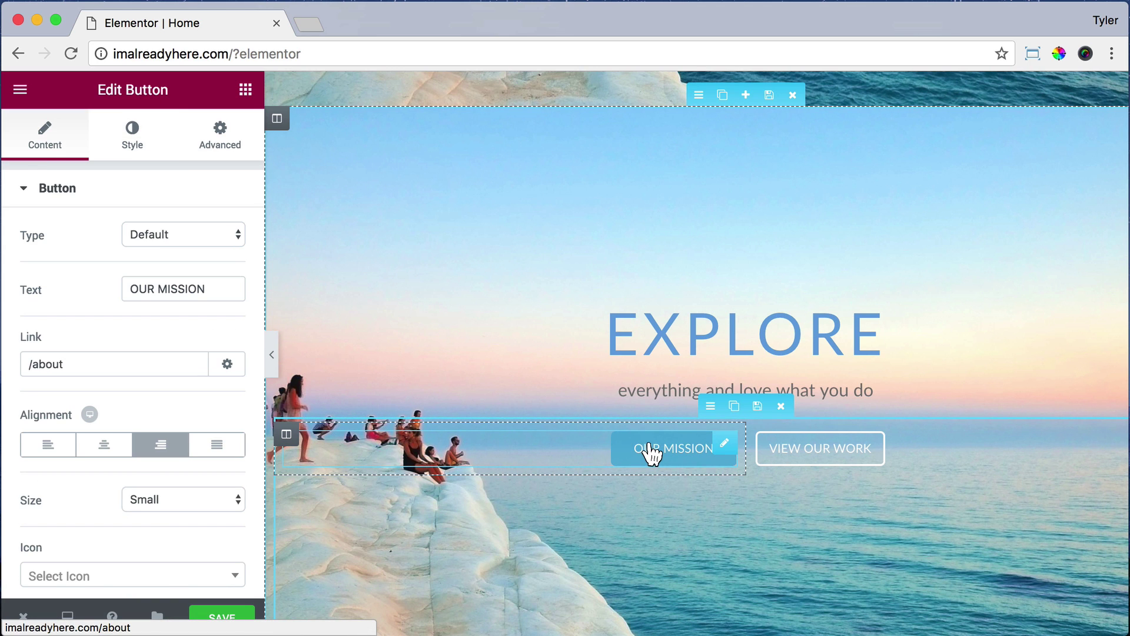
{"action": "left_click", "coordinate": [104, 458]}
{"action": "left_click", "coordinate": [815, 449]}
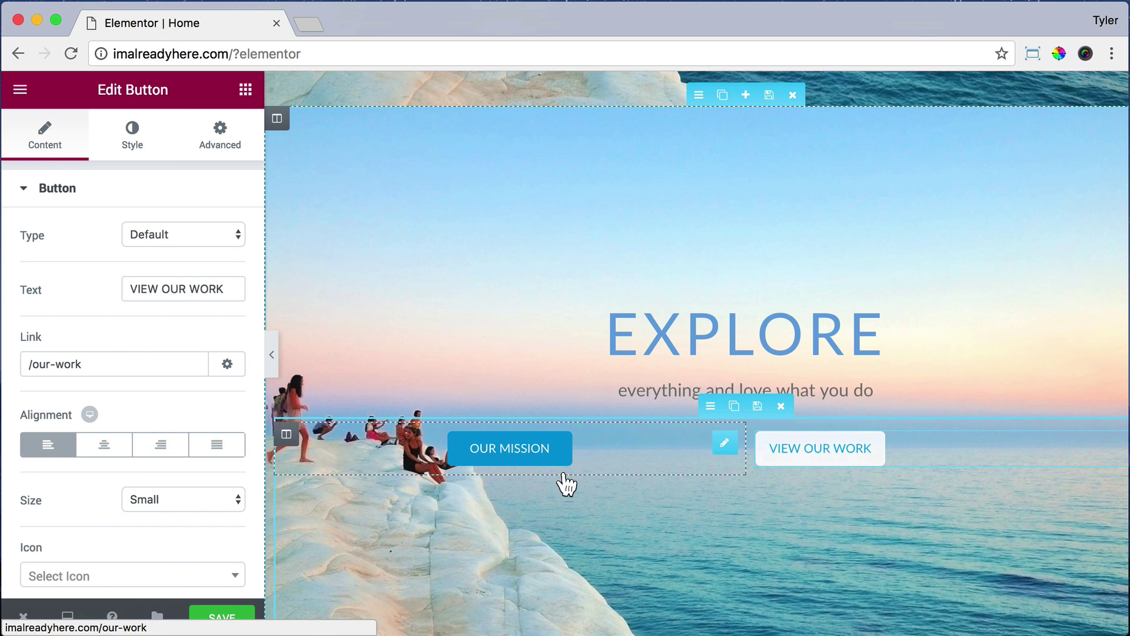
{"action": "left_click", "coordinate": [101, 449]}
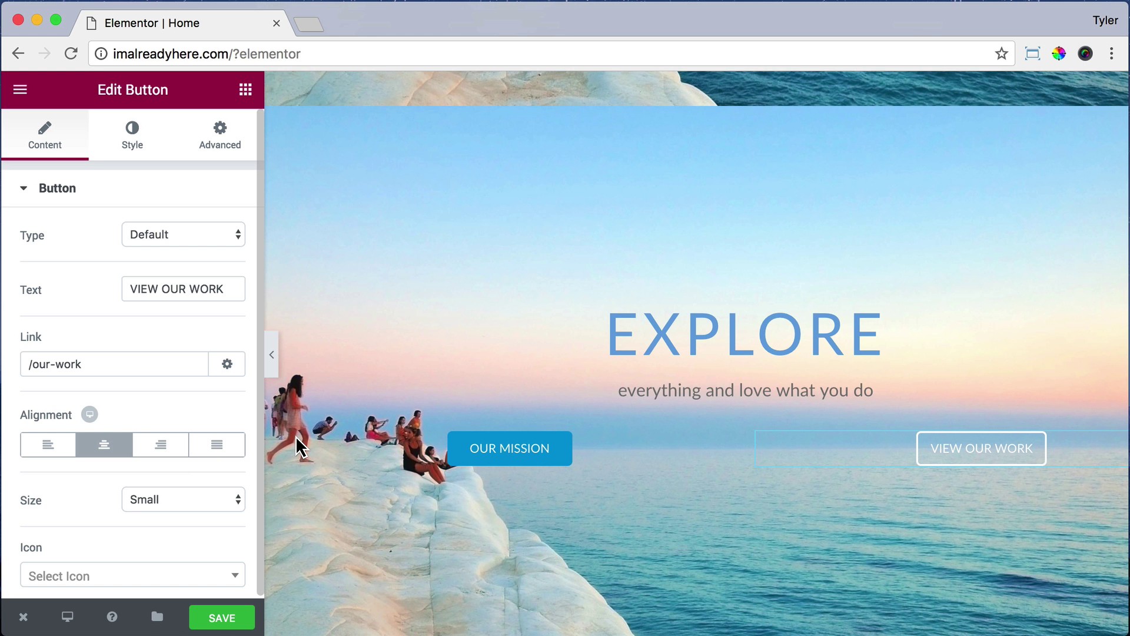
- Set the original EXPLORE hero section to Hide On Mobile under Advanced > Responsive
{"action": "scroll", "coordinate": [415, 386], "scroll_direction": "down", "scroll_amount": 5}
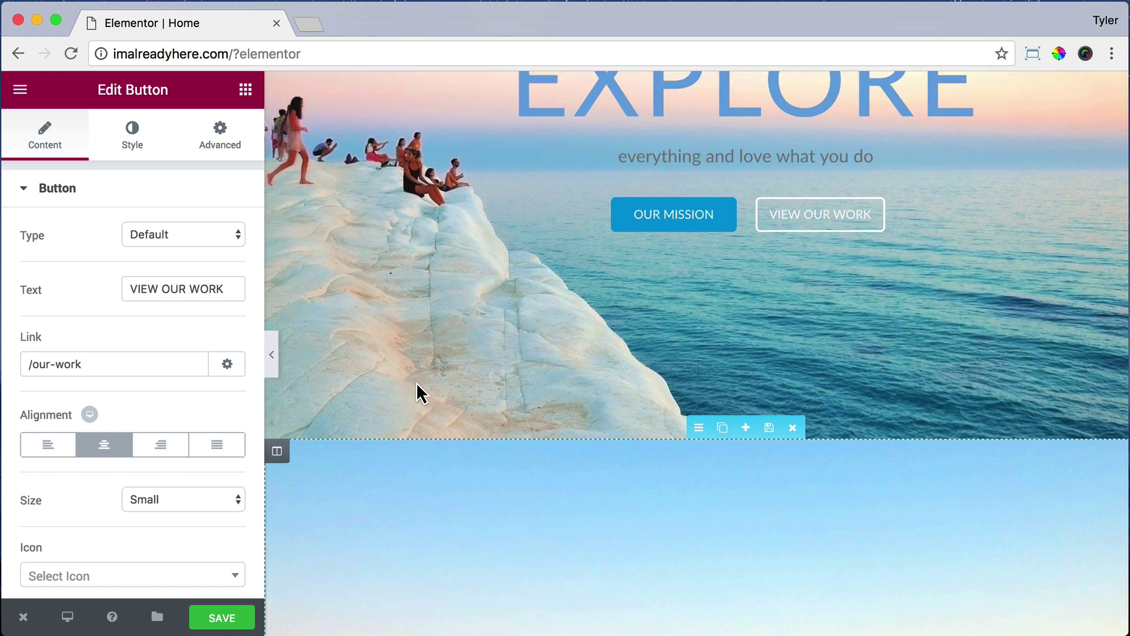
{"action": "scroll", "coordinate": [416, 391], "scroll_direction": "up", "scroll_amount": 5}
{"action": "left_click", "coordinate": [697, 113]}
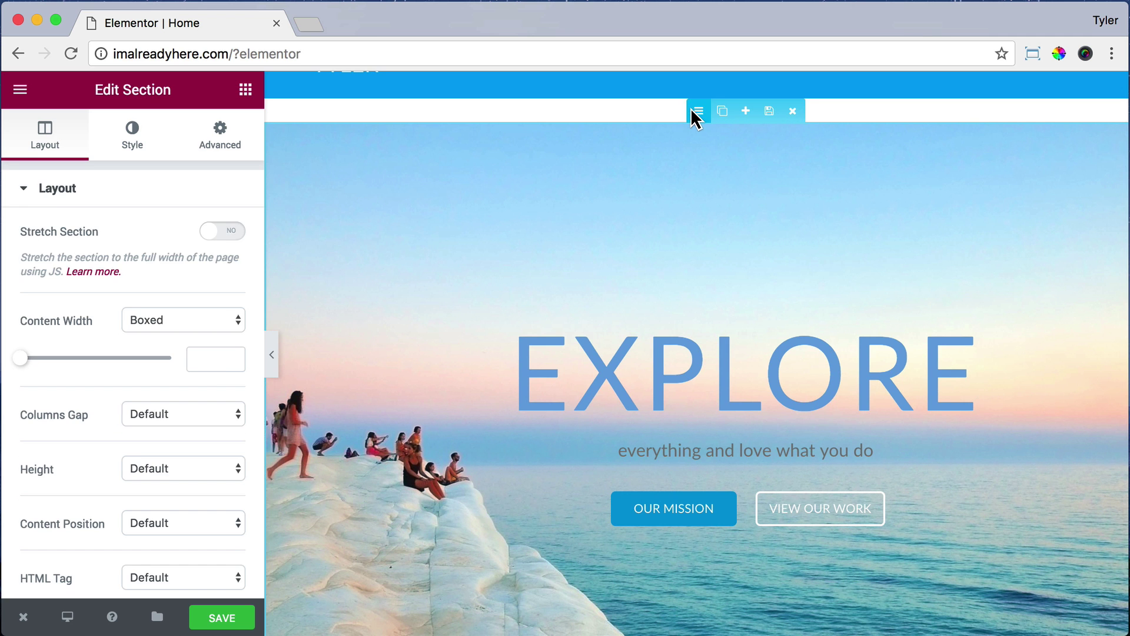
{"action": "scroll", "coordinate": [636, 192], "scroll_direction": "down", "scroll_amount": 4}
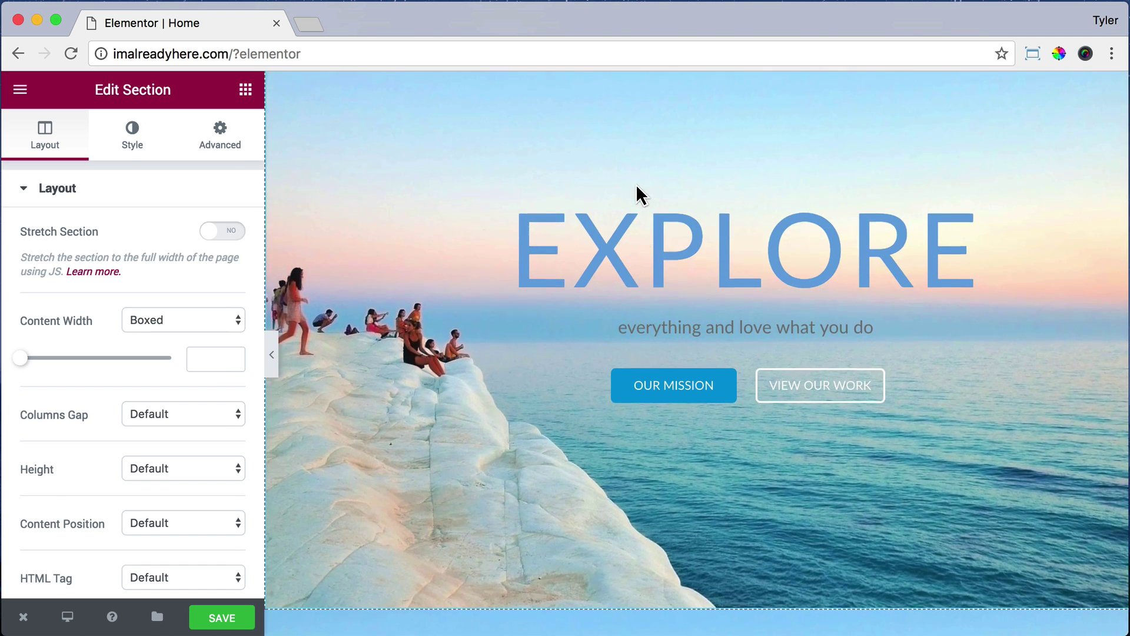
{"action": "scroll", "coordinate": [635, 194], "scroll_direction": "up", "scroll_amount": 2}
{"action": "left_click", "coordinate": [224, 138]}
{"action": "scroll", "coordinate": [212, 303], "scroll_direction": "down", "scroll_amount": 3}
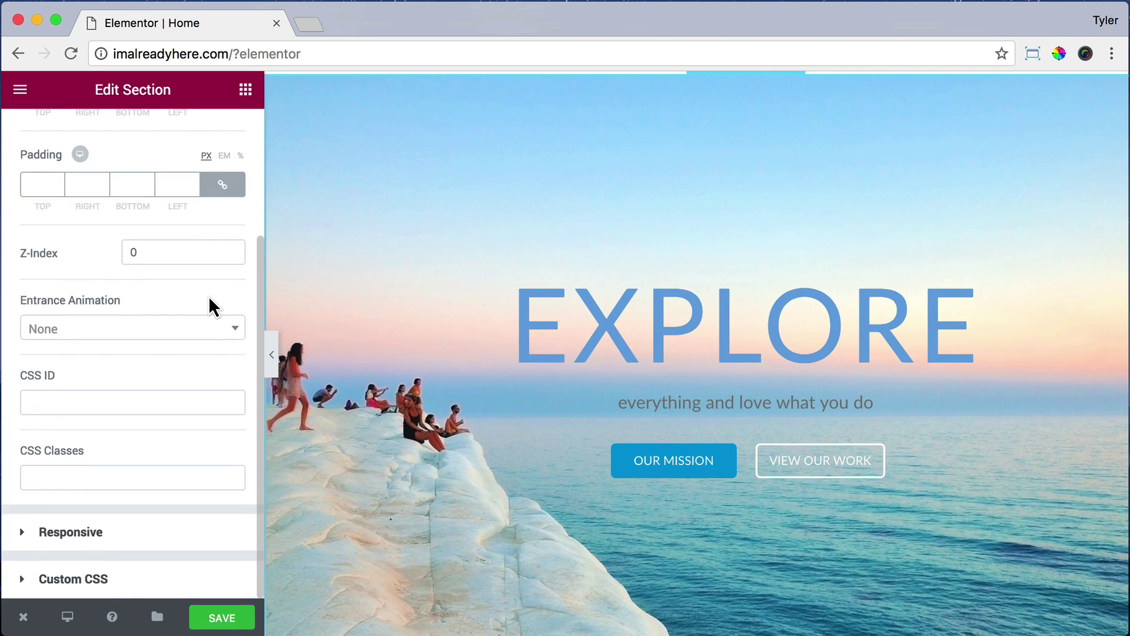
{"action": "left_click", "coordinate": [196, 532]}
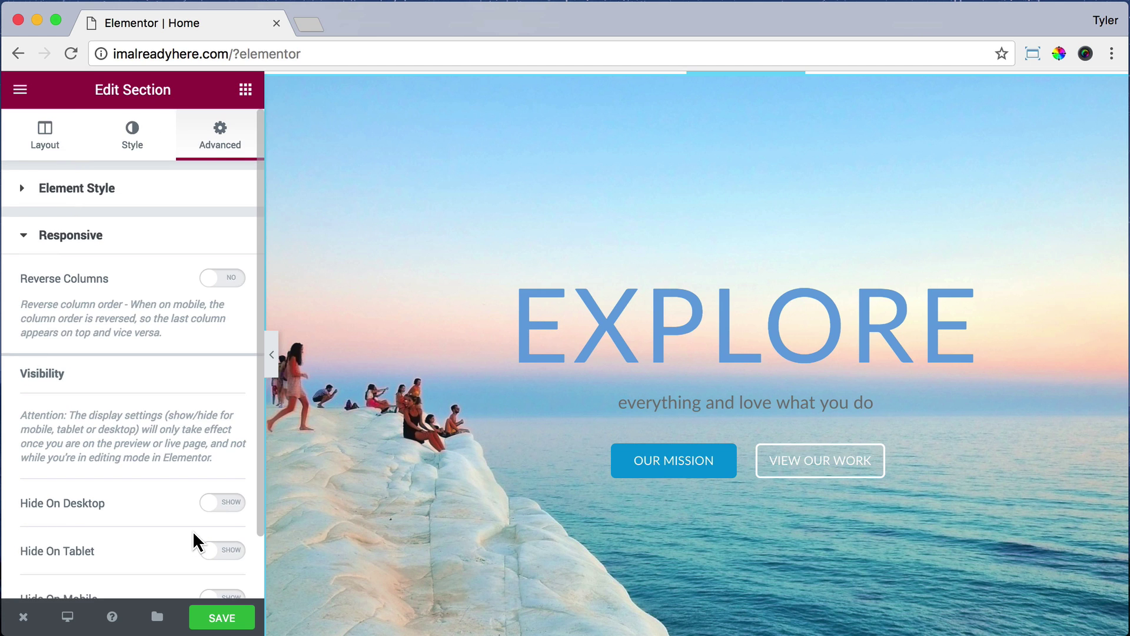
{"action": "scroll", "coordinate": [163, 449], "scroll_direction": "down", "scroll_amount": 2}
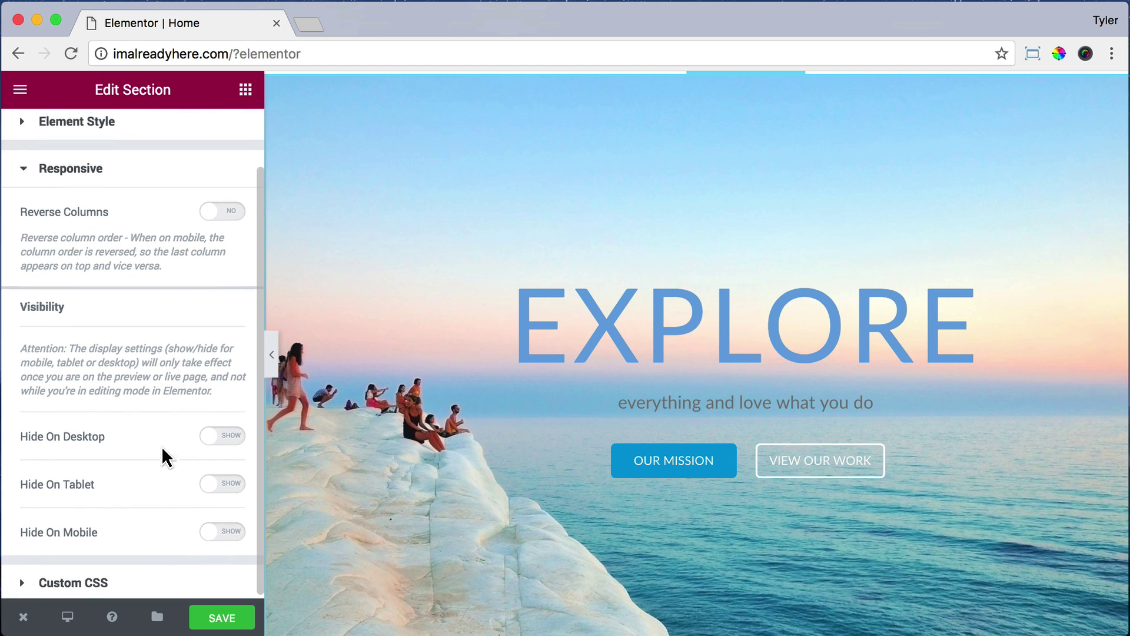
{"action": "left_click", "coordinate": [215, 528]}
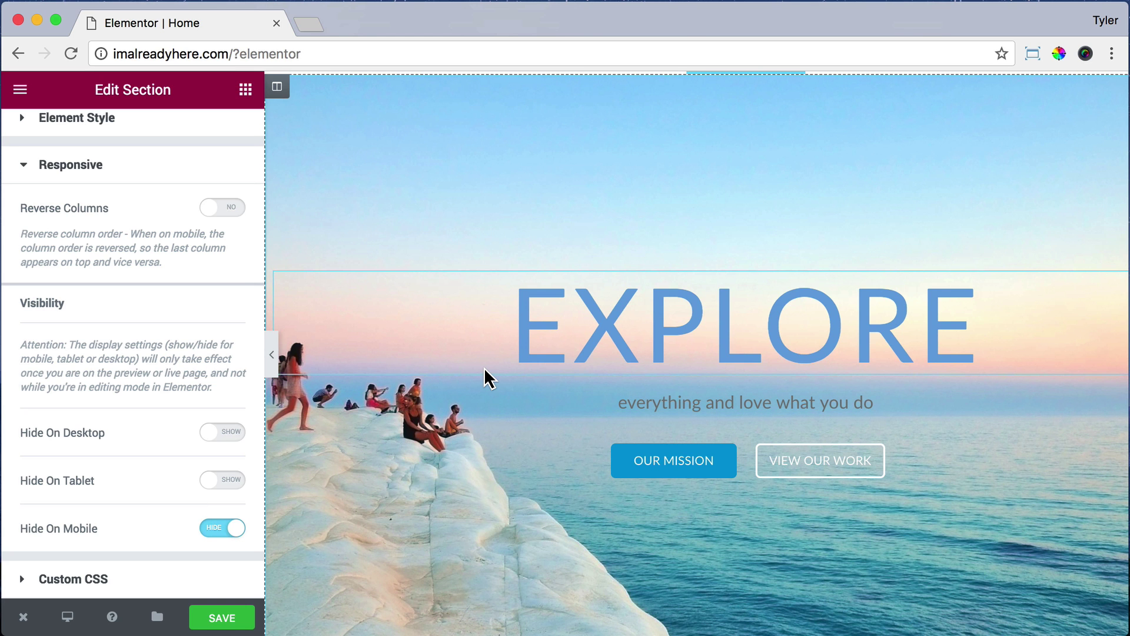
{"action": "scroll", "coordinate": [484, 368], "scroll_direction": "down", "scroll_amount": 6}
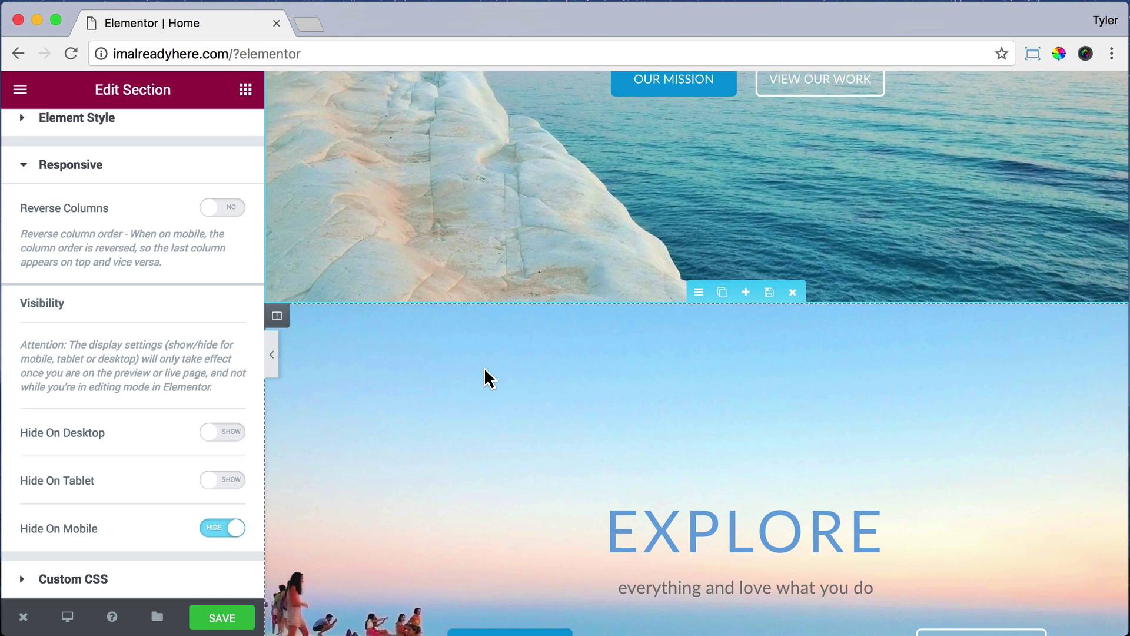
{"action": "scroll", "coordinate": [484, 367], "scroll_direction": "down", "scroll_amount": 1}
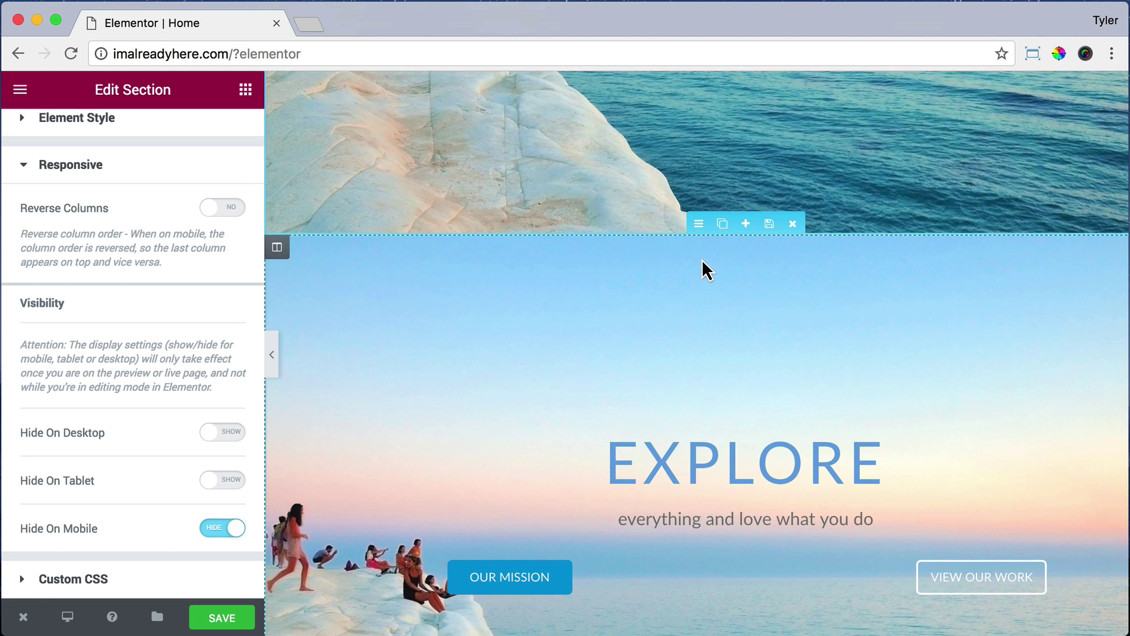
- Set the copied EXPLORE hero section to Hide On Desktop and Hide On Tablet
{"action": "left_click", "coordinate": [692, 227]}
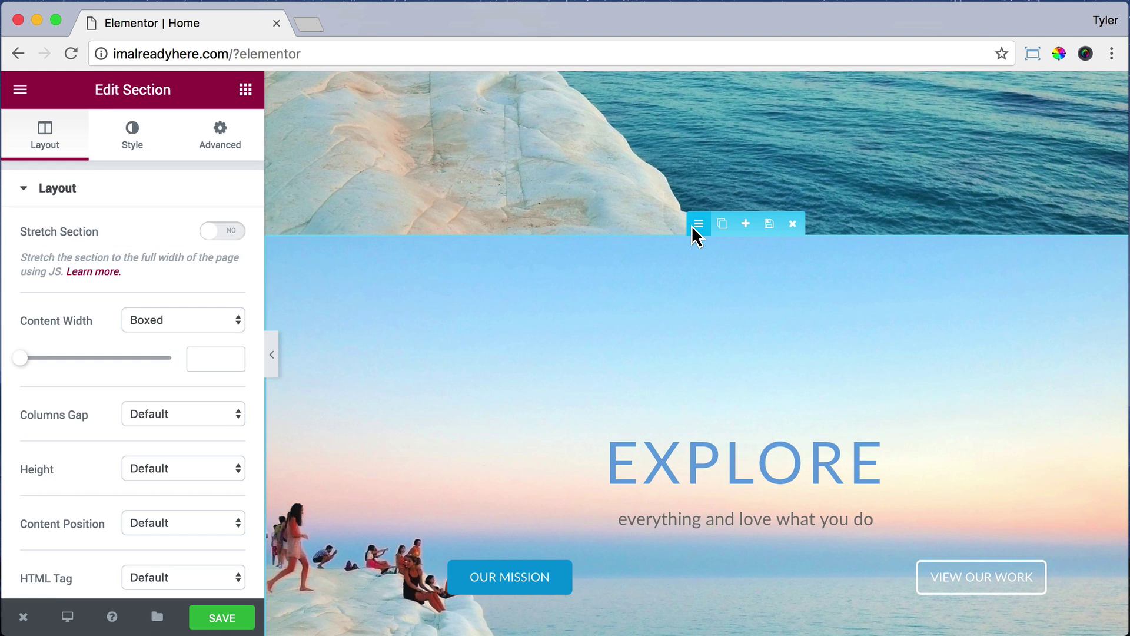
{"action": "left_click", "coordinate": [220, 146]}
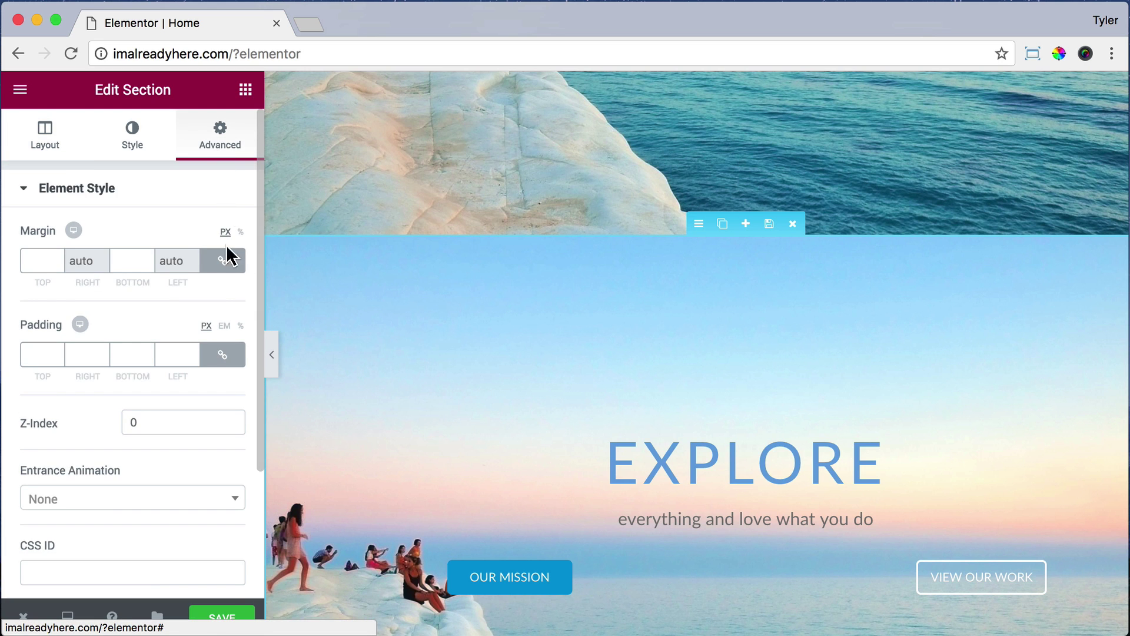
{"action": "scroll", "coordinate": [224, 282], "scroll_direction": "down", "scroll_amount": 3}
{"action": "left_click", "coordinate": [186, 531]}
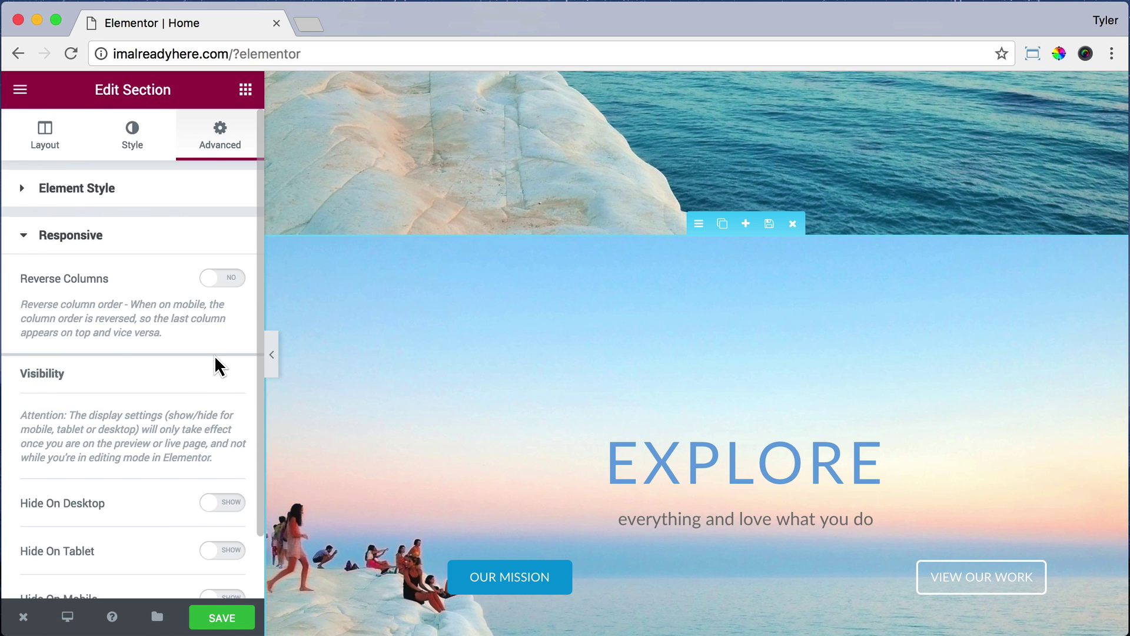
{"action": "scroll", "coordinate": [214, 362], "scroll_direction": "down", "scroll_amount": 2}
{"action": "left_click", "coordinate": [212, 435]}
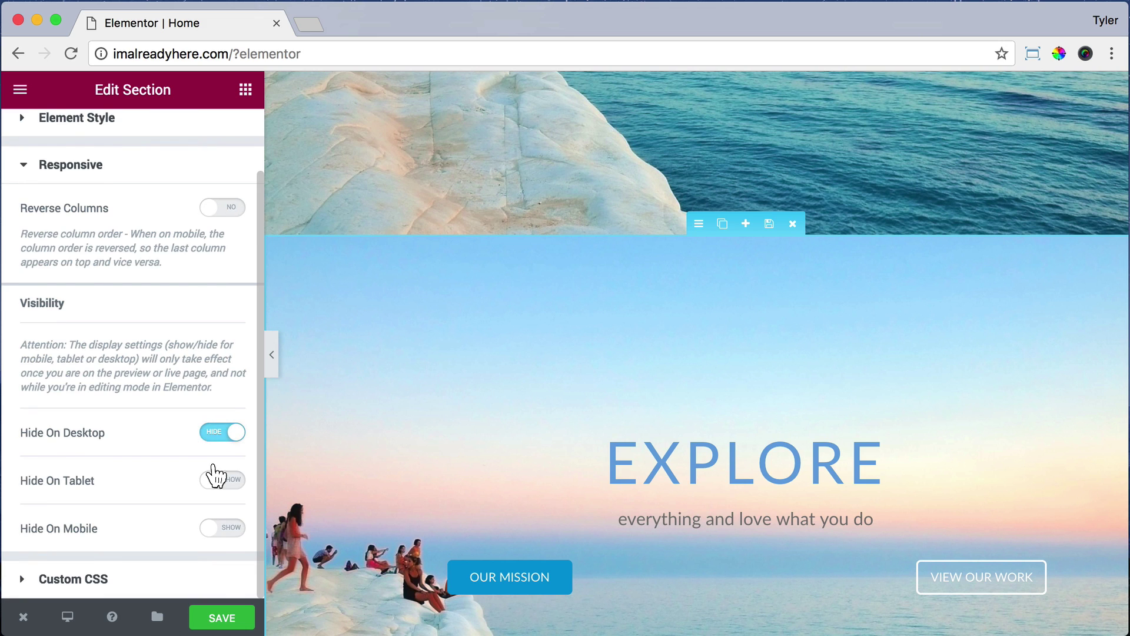
{"action": "left_click", "coordinate": [213, 480]}
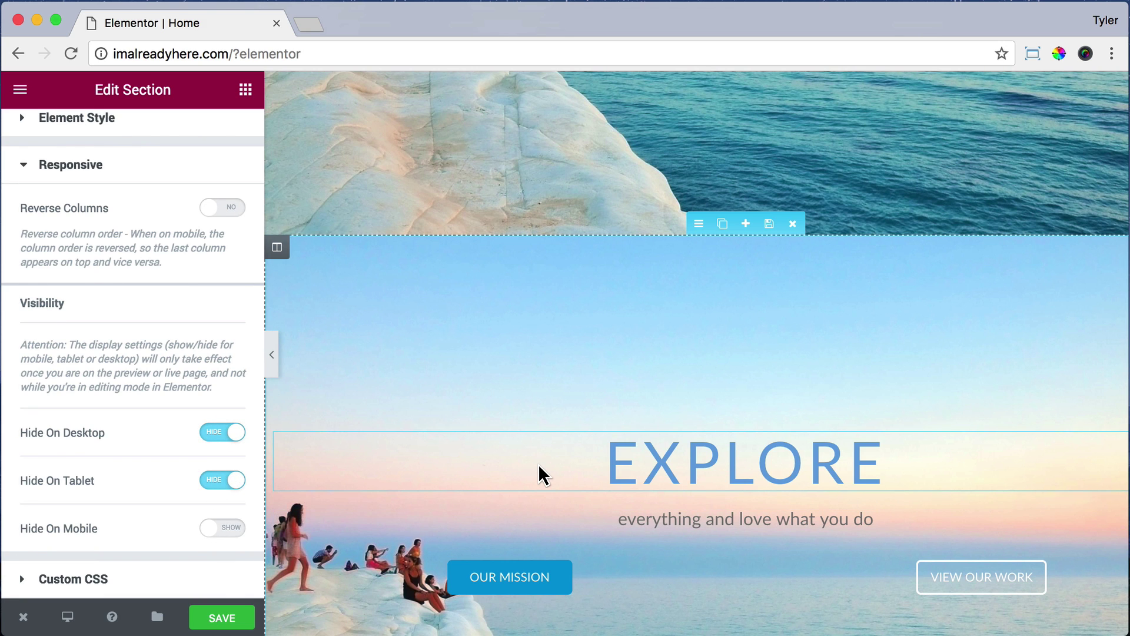
{"action": "scroll", "coordinate": [538, 464], "scroll_direction": "down", "scroll_amount": 10}
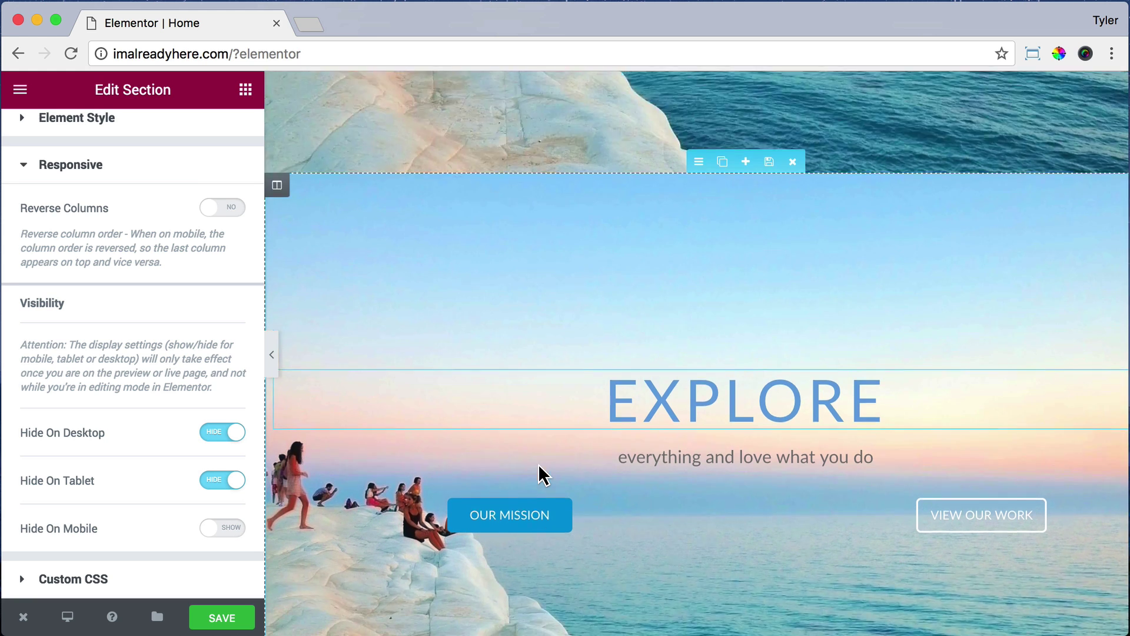
{"action": "scroll", "coordinate": [670, 323], "scroll_direction": "down", "scroll_amount": 10}
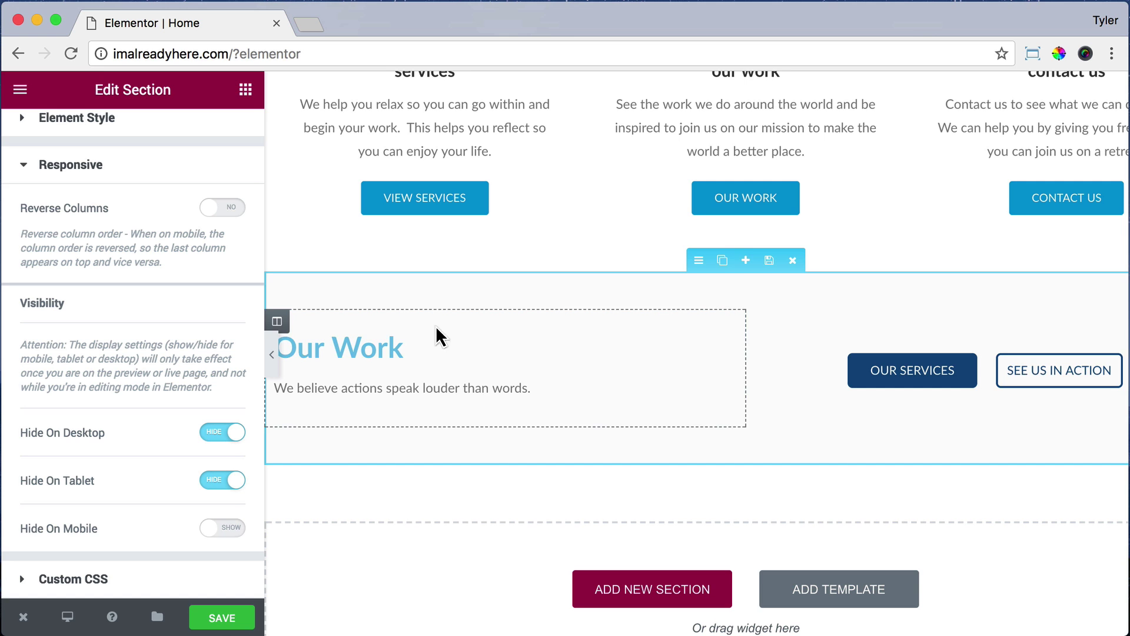
- Duplicate the Our Work section and set the upper copy to Hide On Mobile
{"action": "left_click", "coordinate": [721, 261]}
{"action": "scroll", "coordinate": [648, 404], "scroll_direction": "down", "scroll_amount": 3}
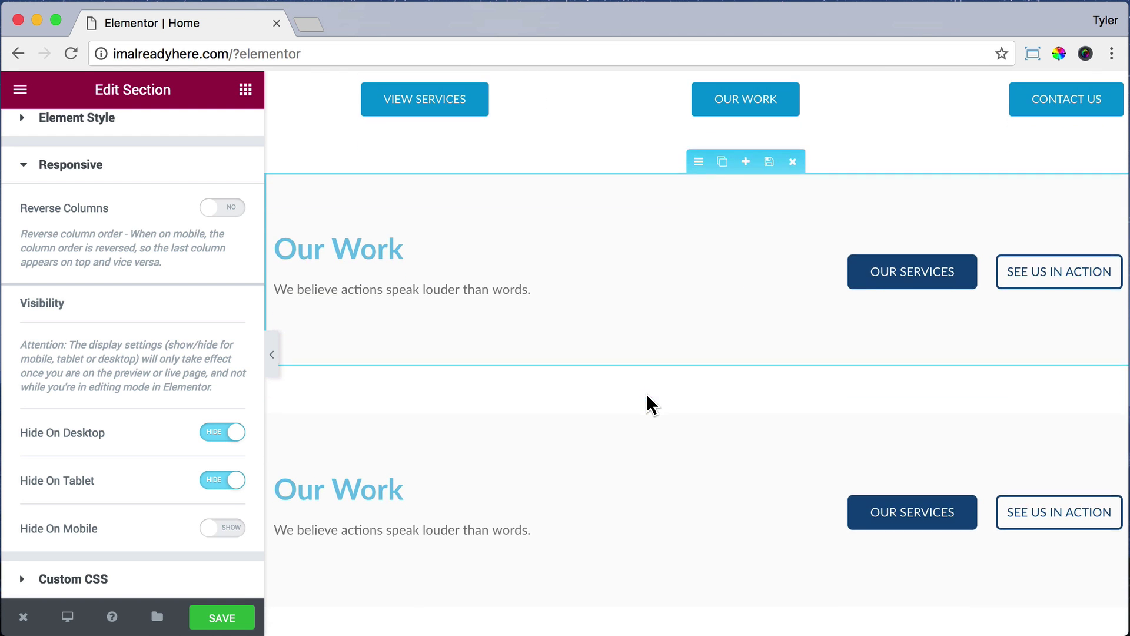
{"action": "left_click", "coordinate": [698, 160]}
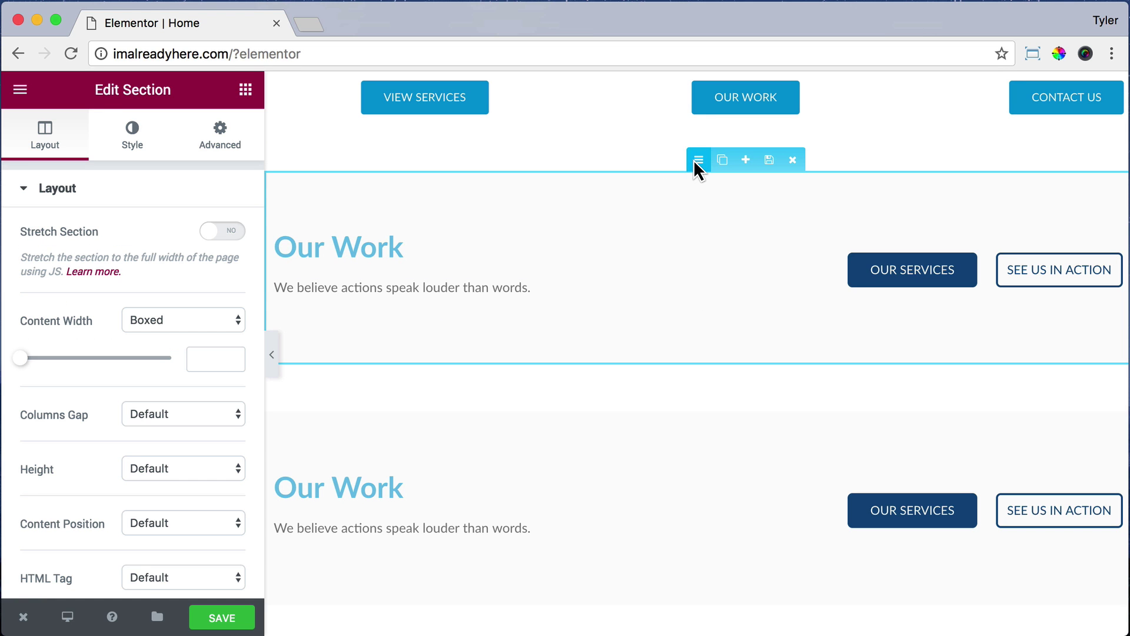
{"action": "left_click", "coordinate": [219, 140]}
{"action": "scroll", "coordinate": [203, 330], "scroll_direction": "down", "scroll_amount": 3}
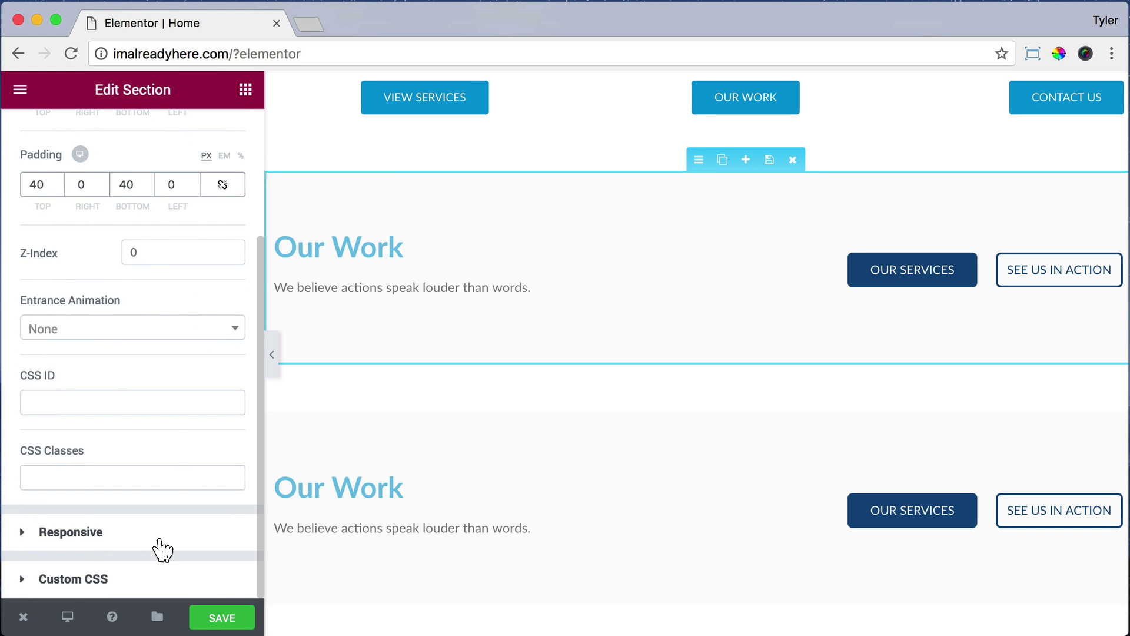
{"action": "left_click", "coordinate": [159, 537]}
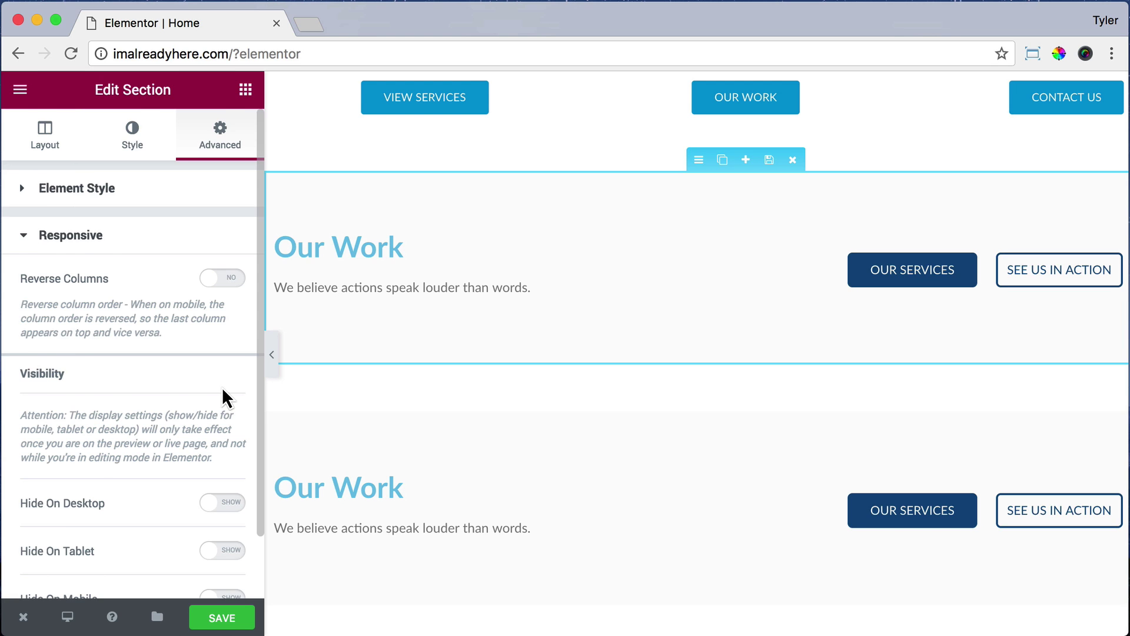
{"action": "scroll", "coordinate": [222, 387], "scroll_direction": "down", "scroll_amount": 2}
{"action": "left_click", "coordinate": [209, 530]}
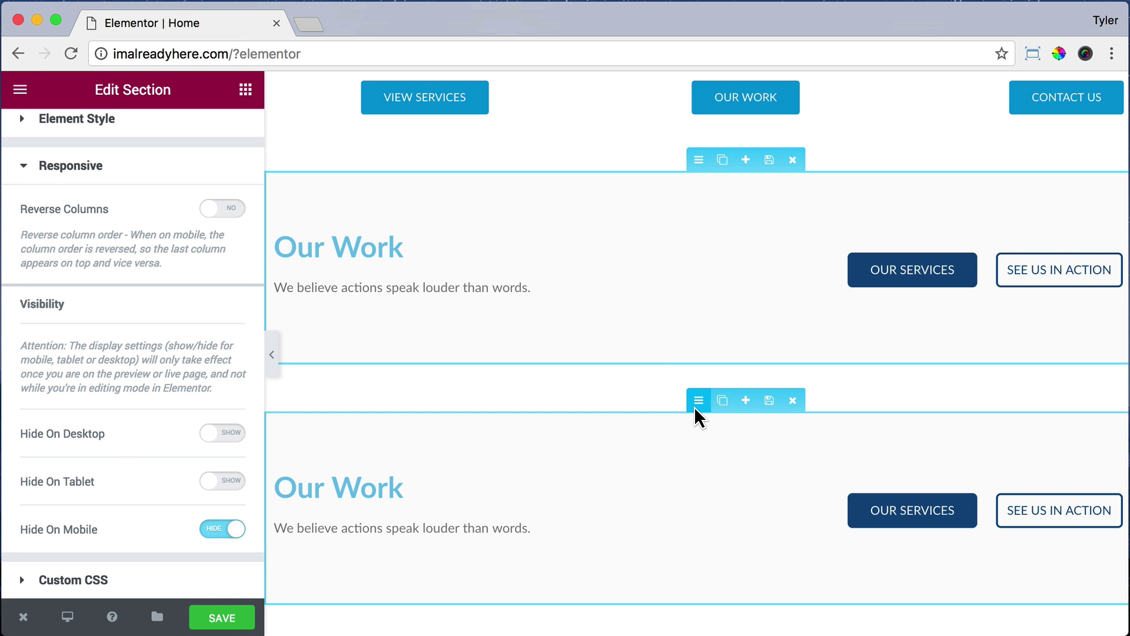
- Centre the lower Our Work heading and its description text
{"action": "left_click", "coordinate": [696, 404]}
{"action": "left_click", "coordinate": [366, 496]}
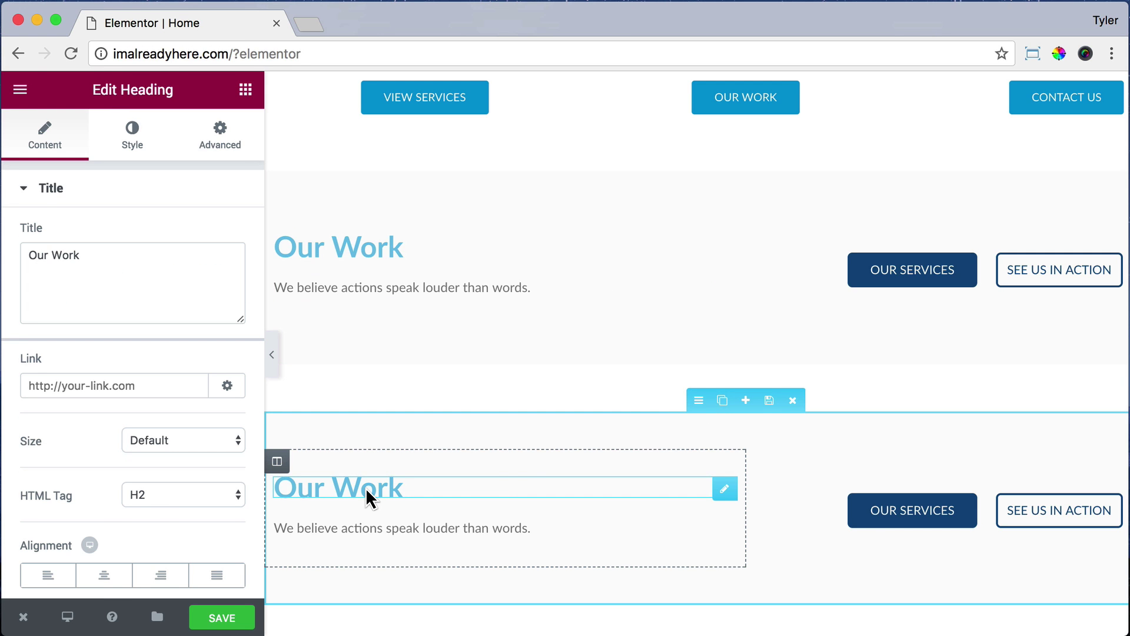
{"action": "left_click", "coordinate": [105, 575]}
{"action": "left_click", "coordinate": [371, 530]}
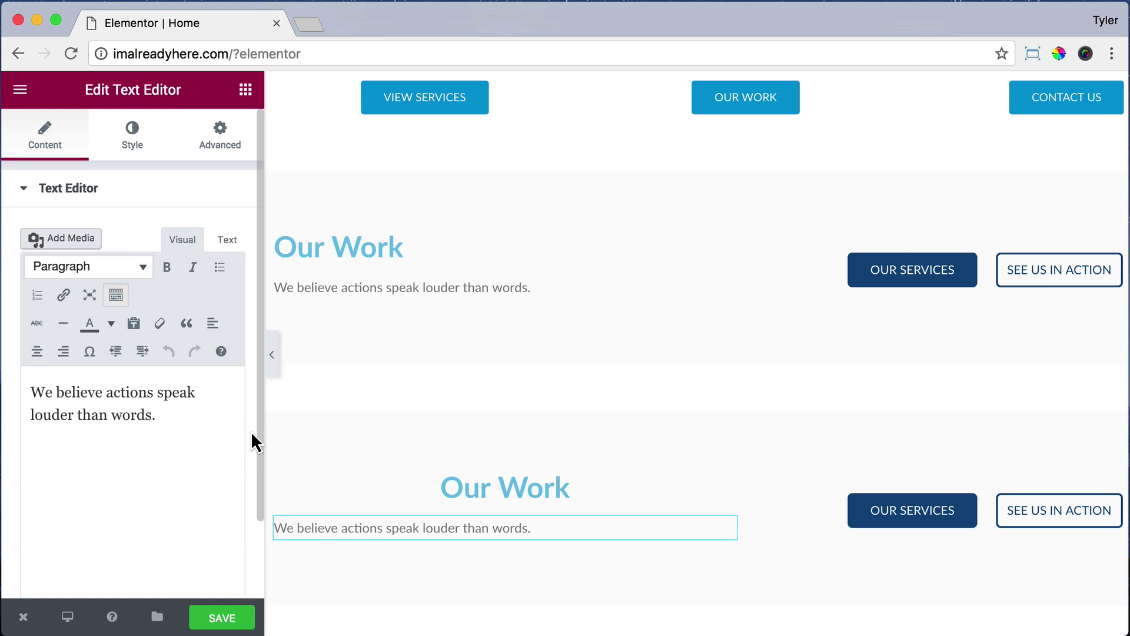
{"action": "left_click", "coordinate": [37, 351]}
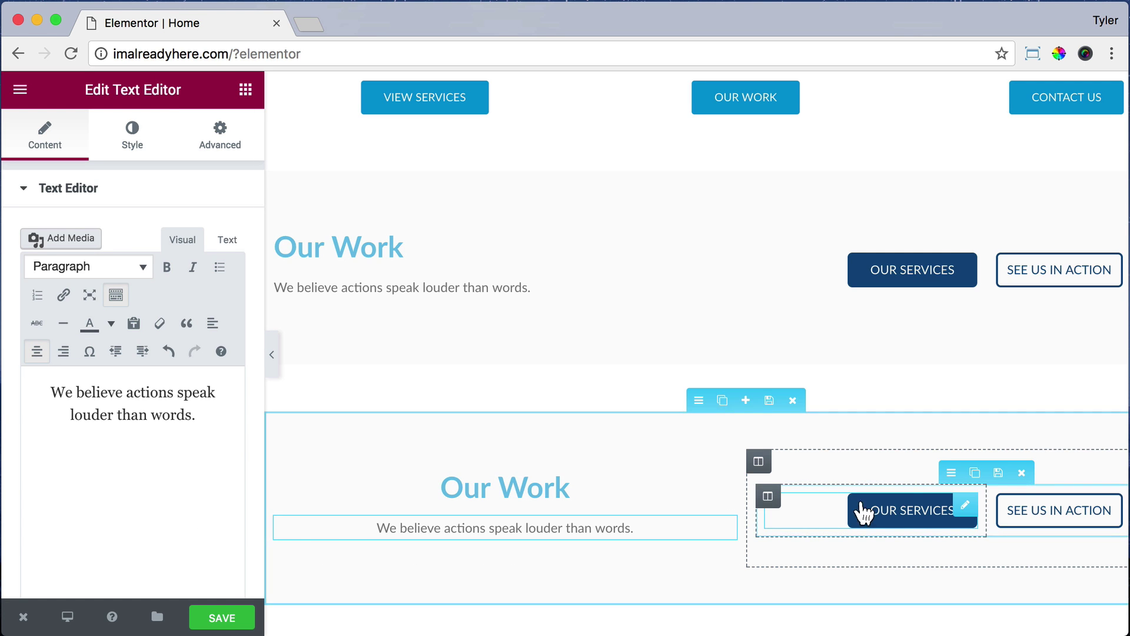
- Centre the lower copy's OUR SERVICES and SEE US IN ACTION buttons
{"action": "left_click", "coordinate": [921, 518]}
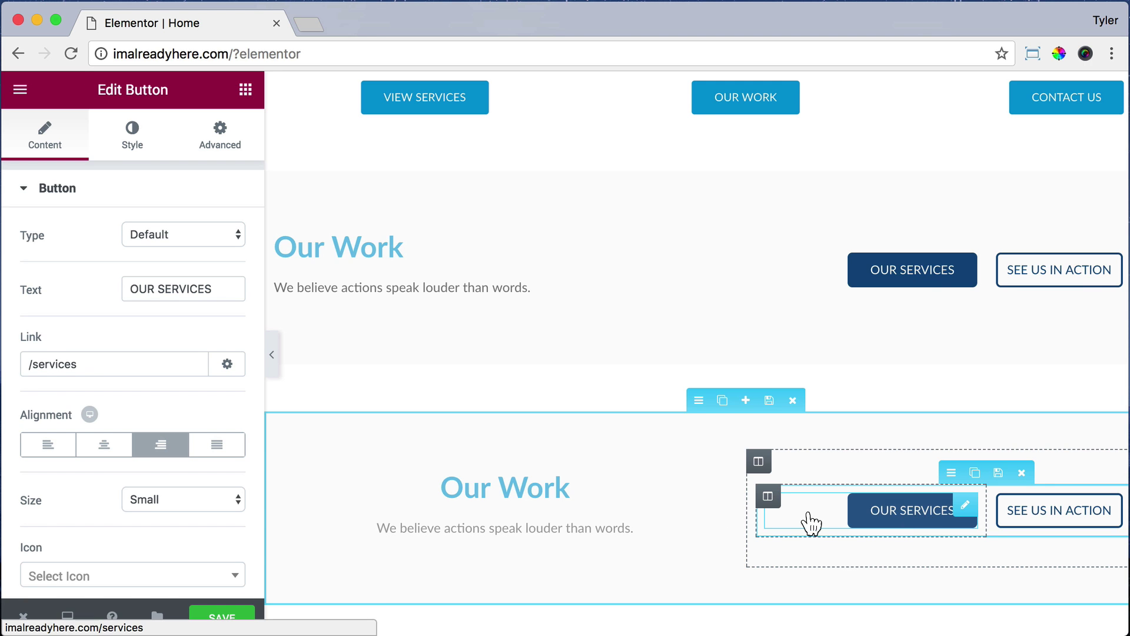
{"action": "left_click", "coordinate": [103, 450]}
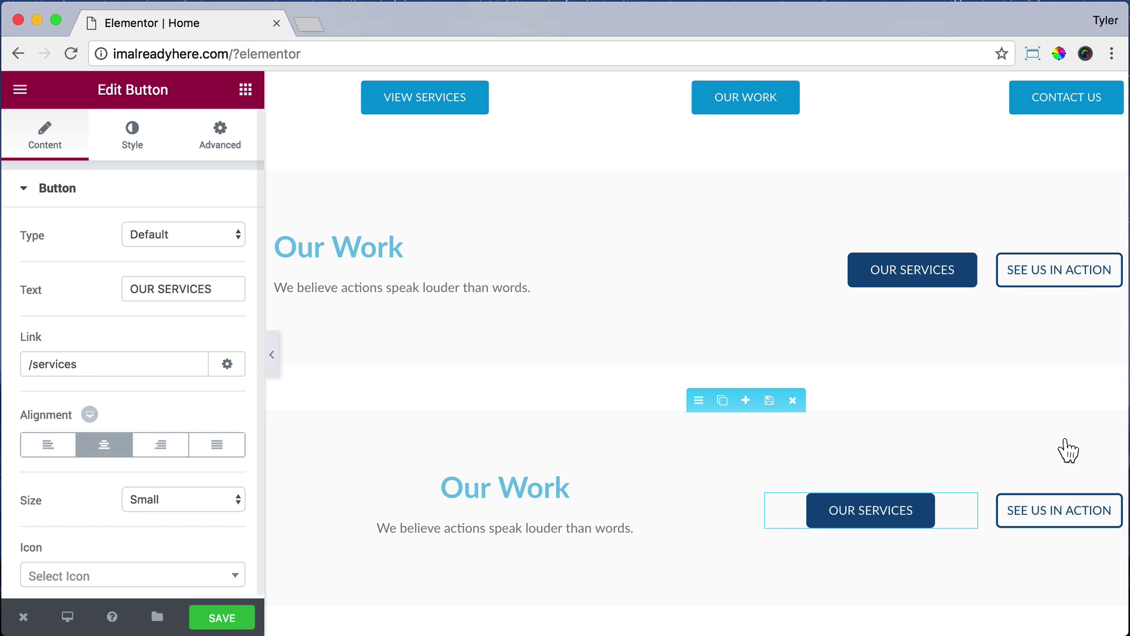
{"action": "left_click", "coordinate": [1059, 507]}
{"action": "left_click", "coordinate": [104, 450]}
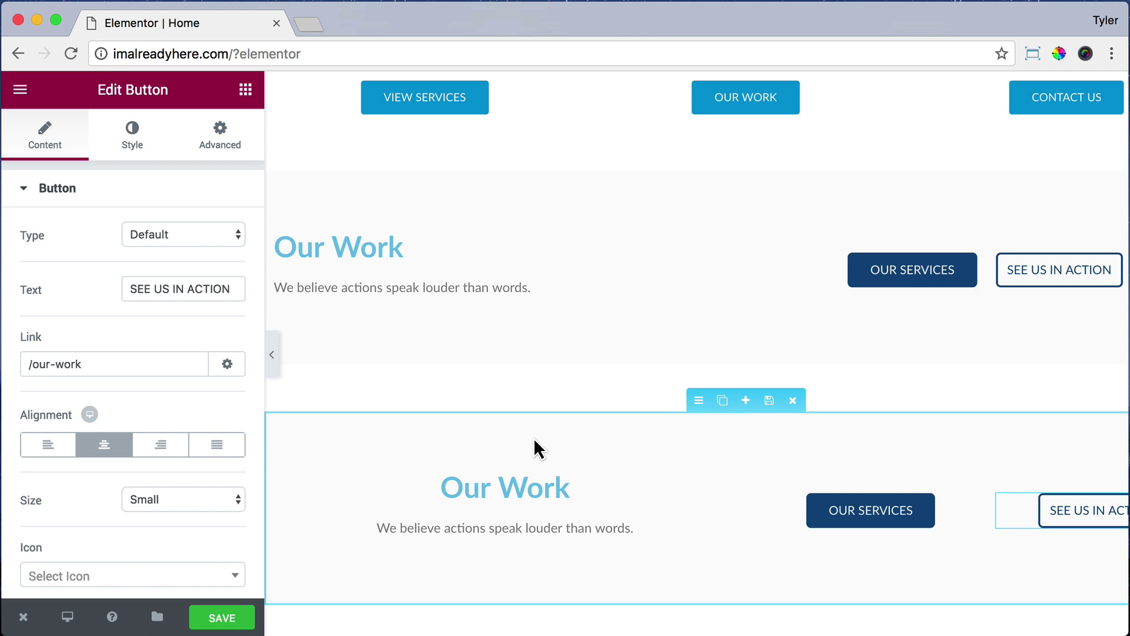
{"action": "mouse_move", "coordinate": [693, 424]}
- Set the lower Our Work copy to Hide On Desktop and Hide On Tablet
{"action": "left_click", "coordinate": [698, 407]}
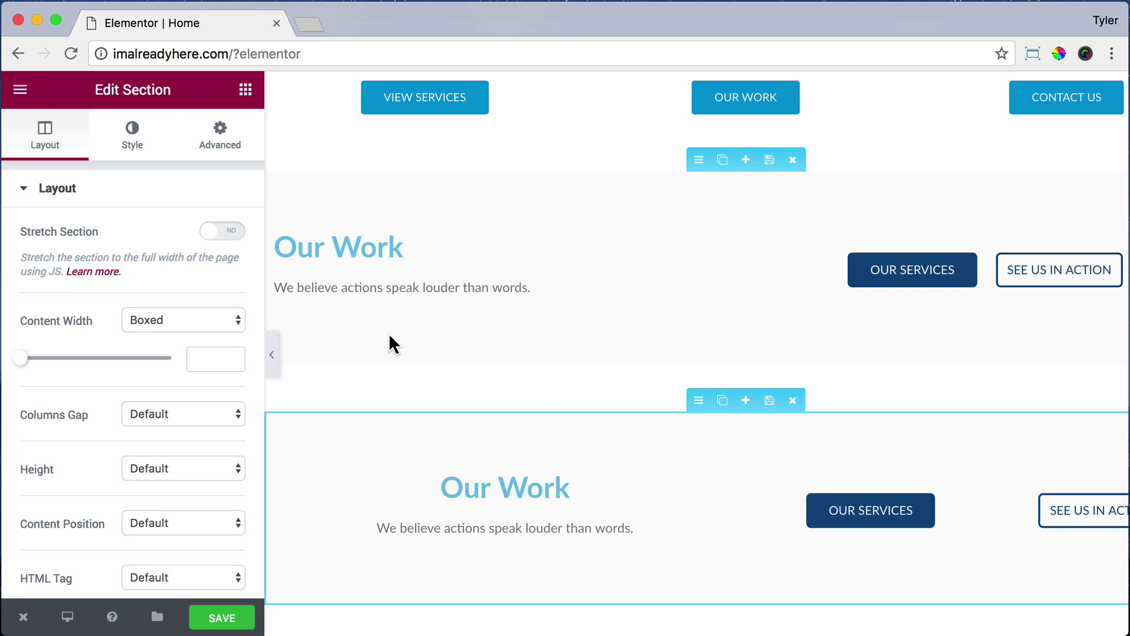
{"action": "left_click", "coordinate": [219, 154]}
{"action": "scroll", "coordinate": [240, 348], "scroll_direction": "down", "scroll_amount": 3}
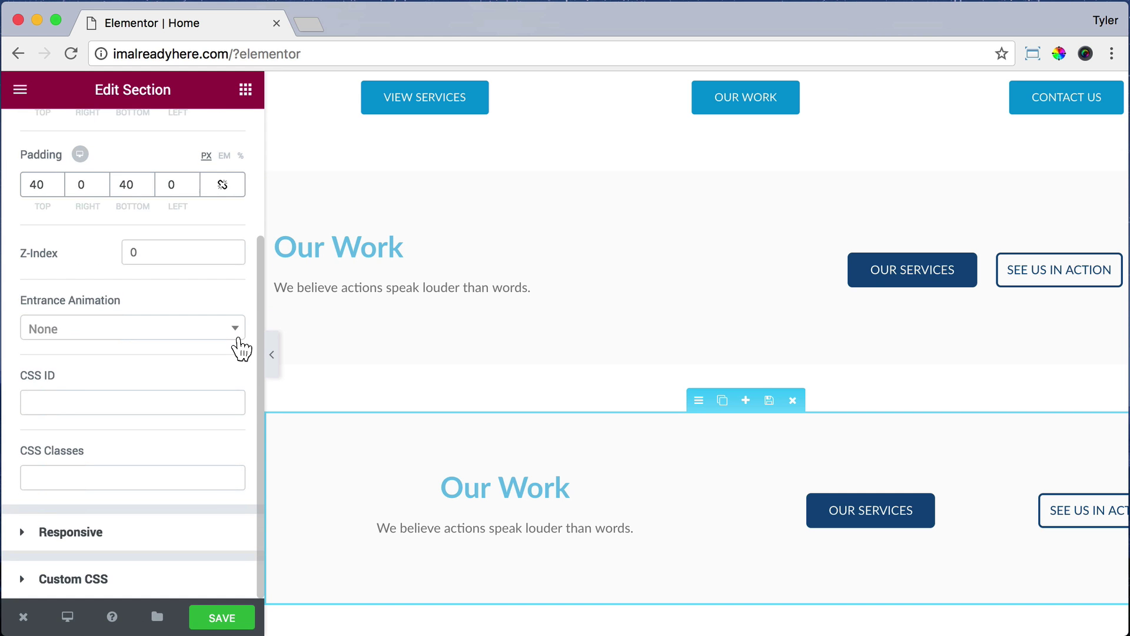
{"action": "left_click", "coordinate": [203, 533]}
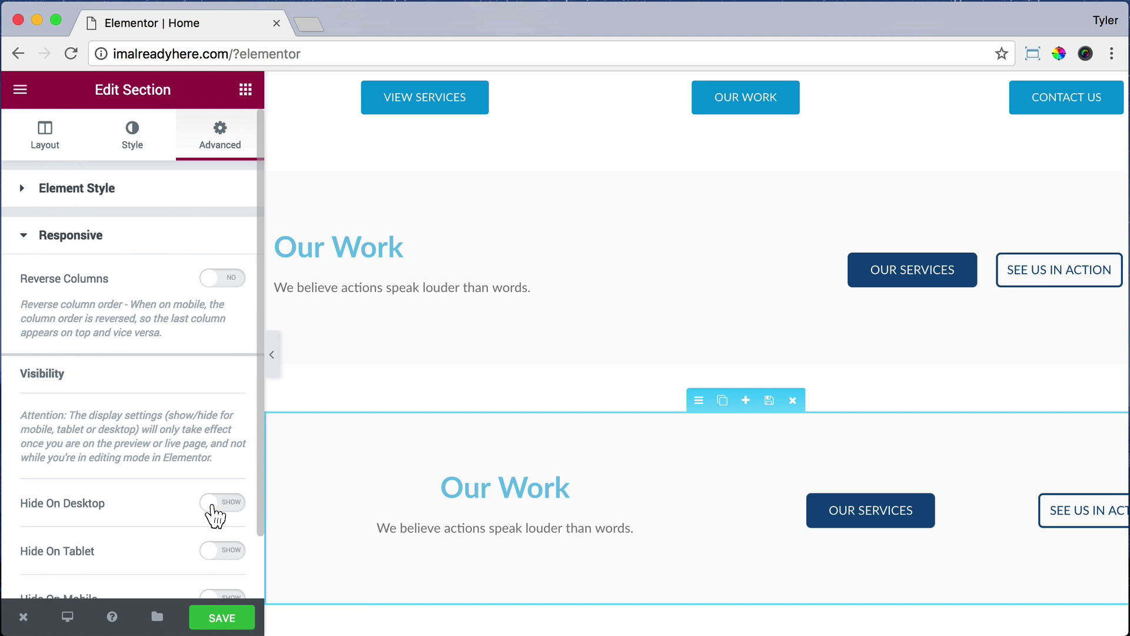
{"action": "left_click", "coordinate": [217, 506]}
{"action": "scroll", "coordinate": [203, 396], "scroll_direction": "down", "scroll_amount": 1}
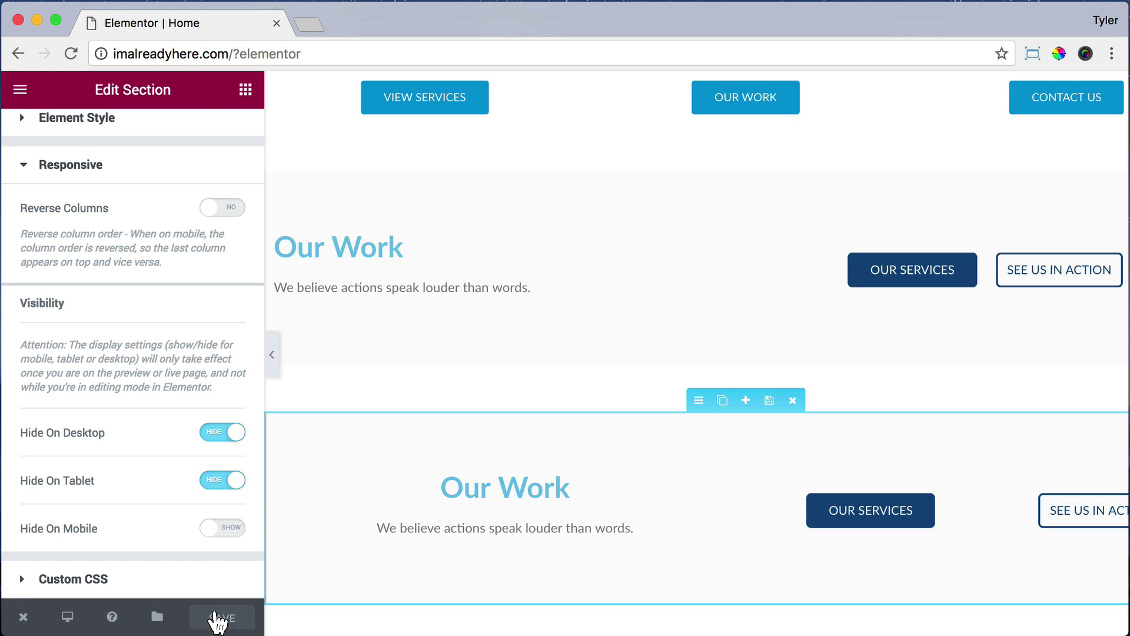
- Save the edits and scroll through the live home page
{"action": "mouse_move", "coordinate": [25, 616]}
{"action": "left_click", "coordinate": [88, 533]}
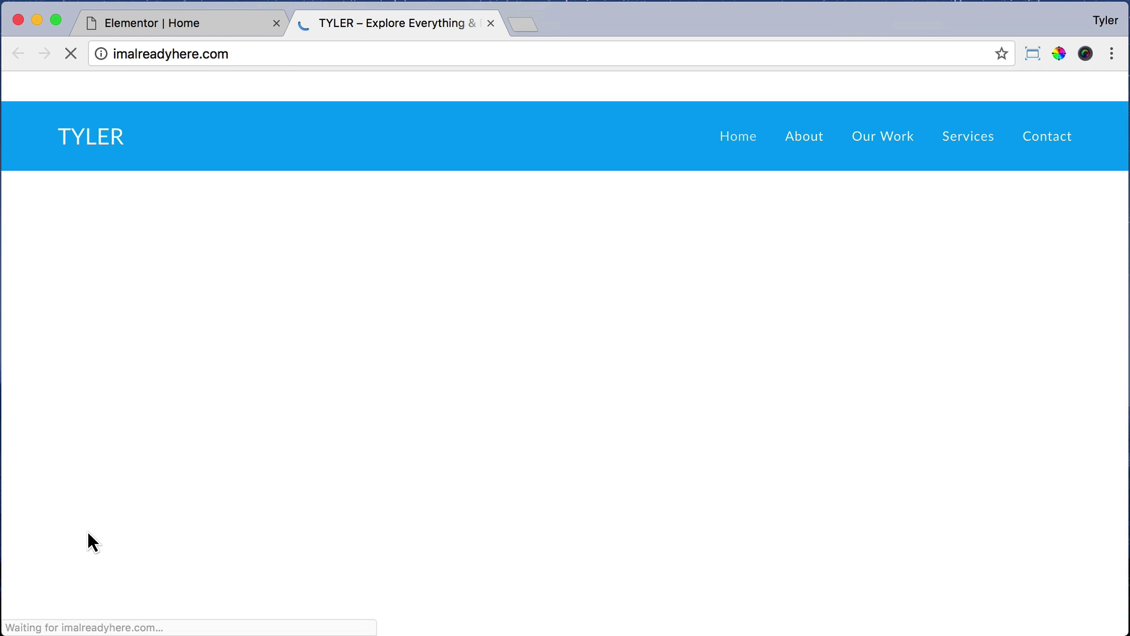
{"action": "scroll", "coordinate": [690, 264], "scroll_direction": "down", "scroll_amount": 15}
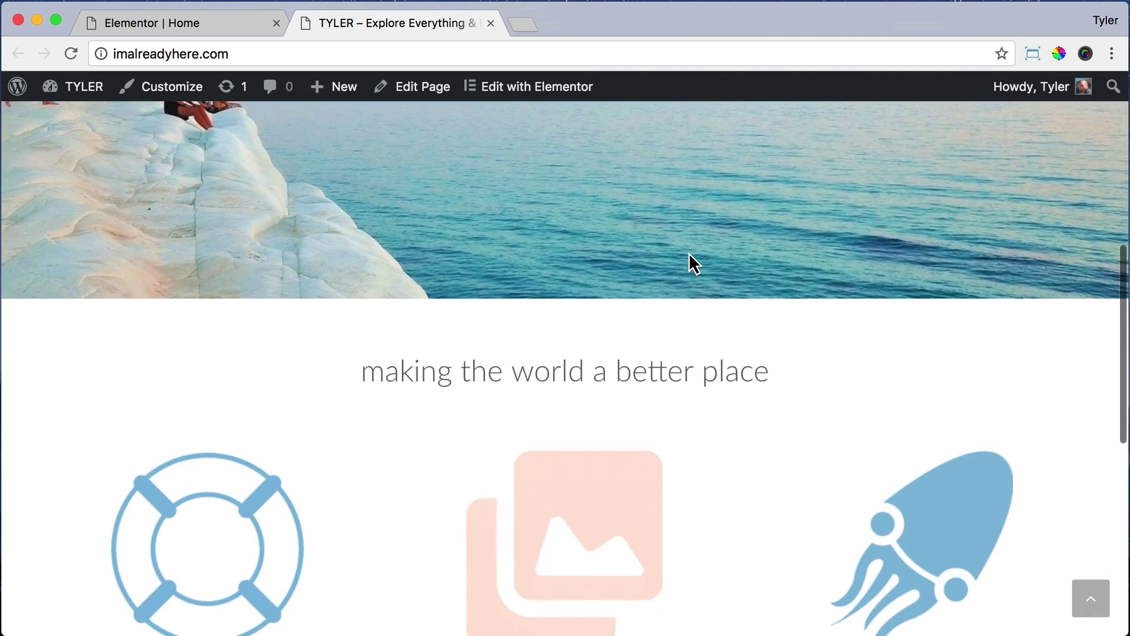
{"action": "scroll", "coordinate": [689, 252], "scroll_direction": "down", "scroll_amount": 2}
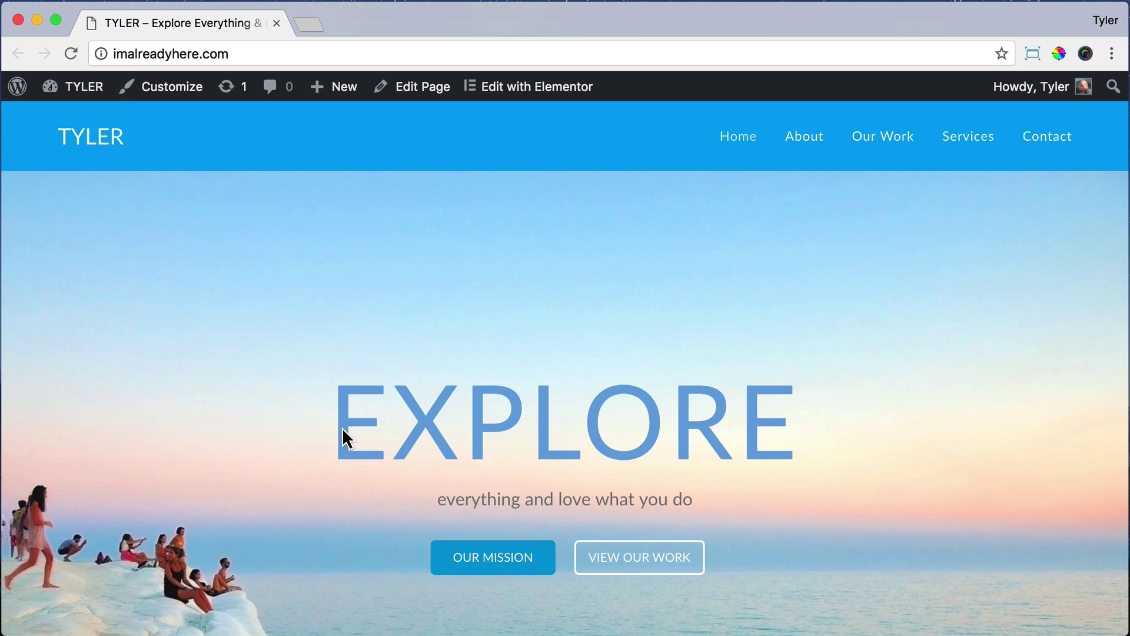
- Return to editing the Home page in Elementor
{"action": "left_click_drag", "start_coordinate": [341, 427], "coordinate": [786, 405]}
{"action": "left_click", "coordinate": [553, 348]}
{"action": "left_click", "coordinate": [547, 90]}
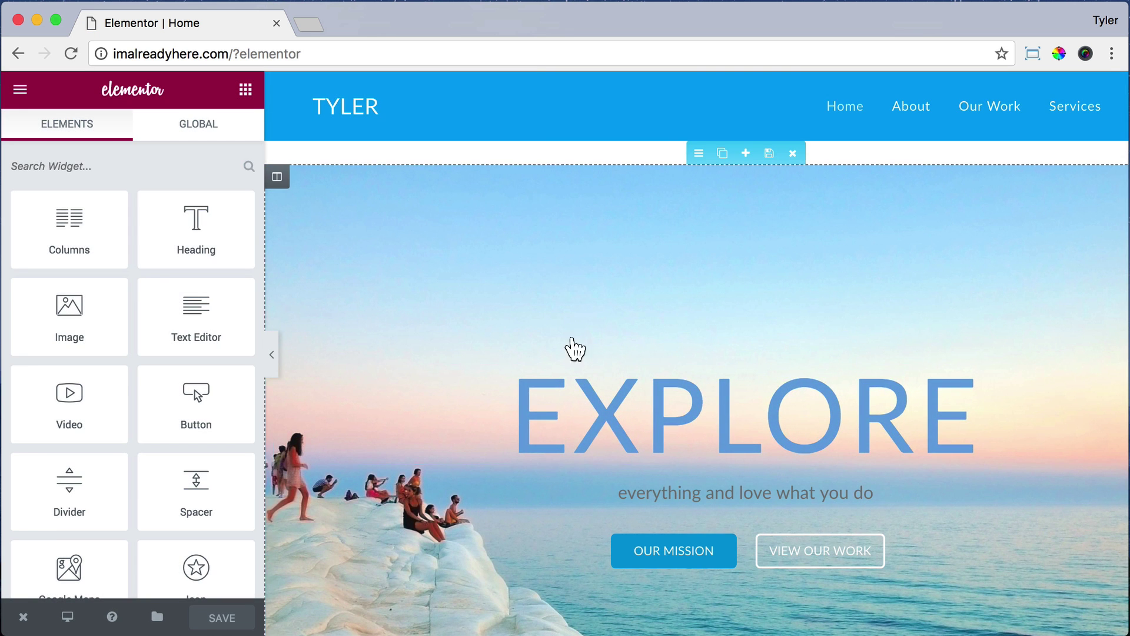
- Set the EXPLORE heading's top margin to 150 px and save the page
{"action": "left_click", "coordinate": [637, 427]}
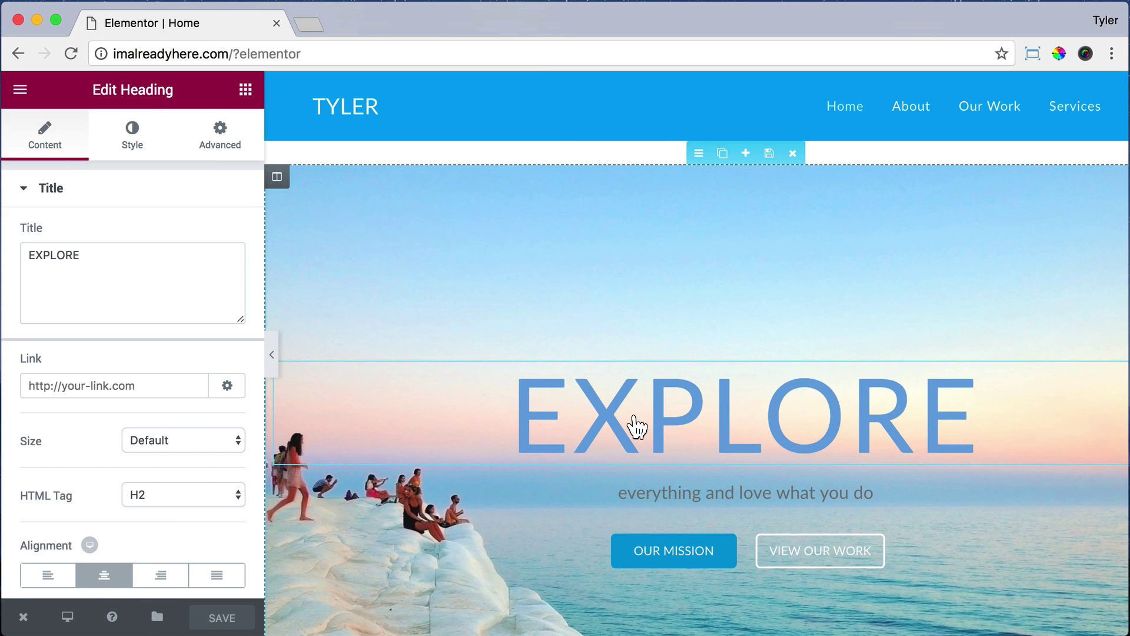
{"action": "left_click", "coordinate": [215, 141]}
{"action": "type", "text": "150"}
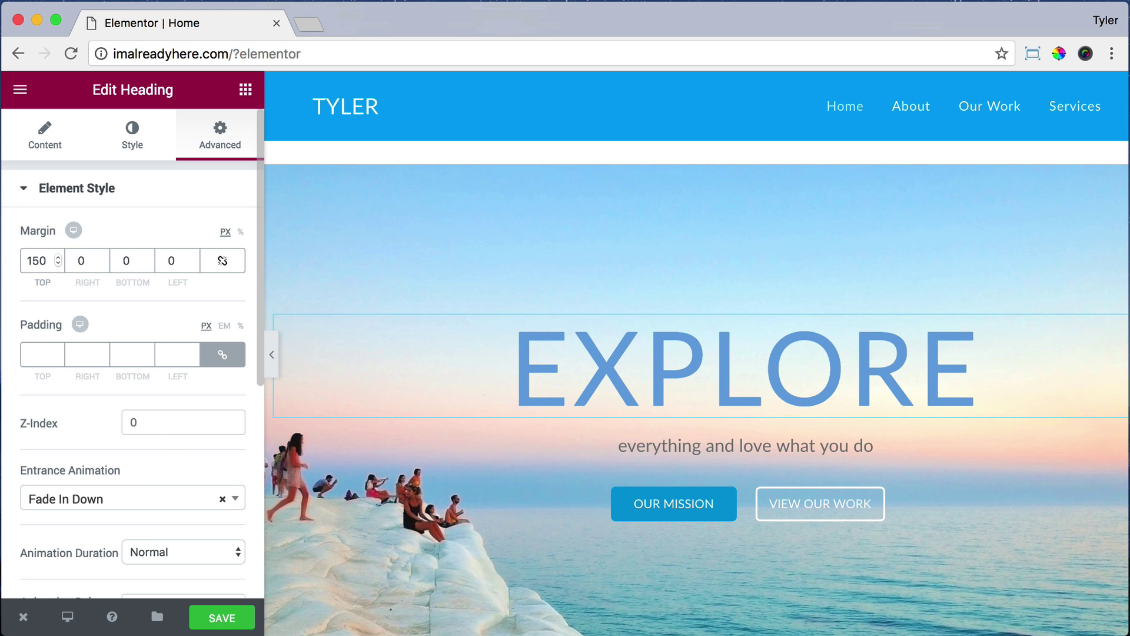
{"action": "left_click", "coordinate": [216, 615]}
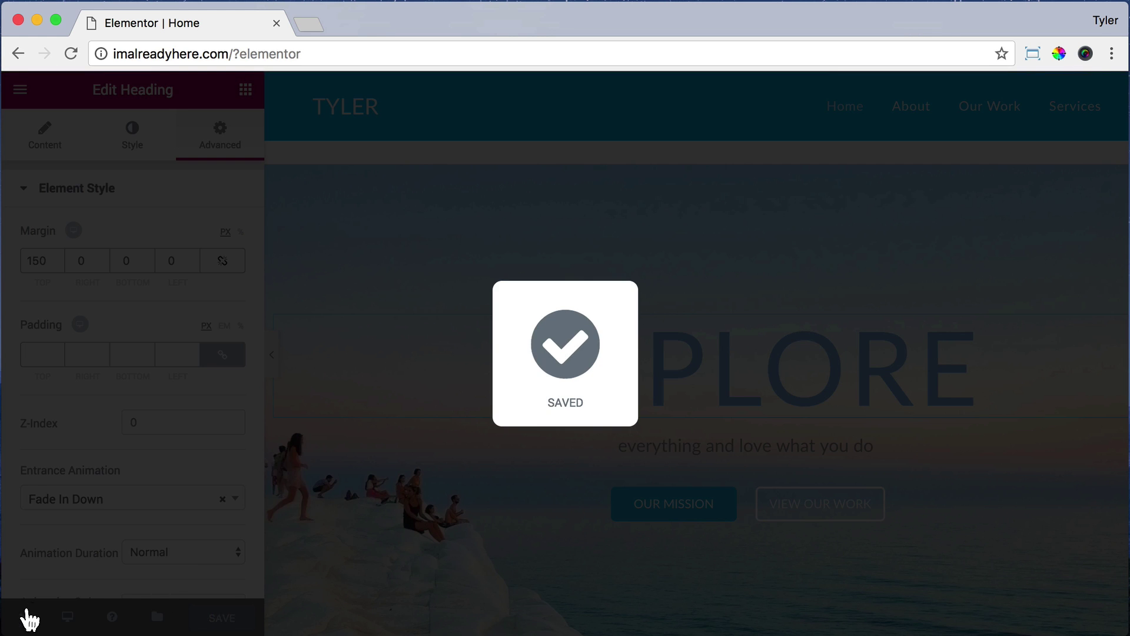
- Open the live TYLER homepage from the Elementor panel and check the raised EXPLORE heading
{"action": "mouse_move", "coordinate": [28, 618]}
{"action": "left_click", "coordinate": [81, 528]}
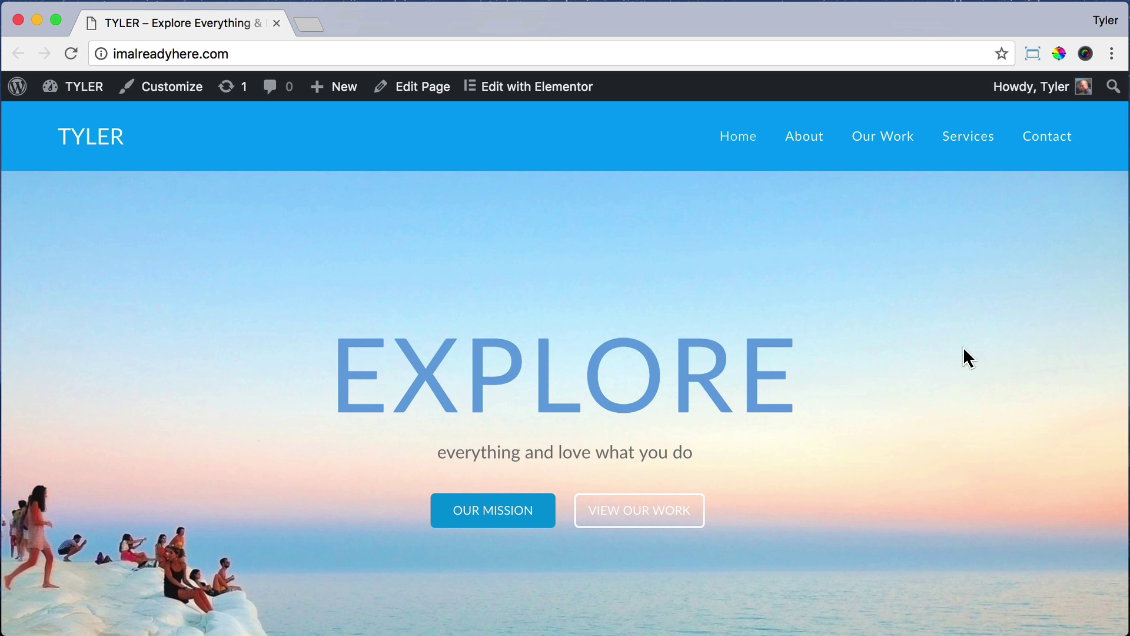
{"action": "scroll", "coordinate": [963, 349], "scroll_direction": "down", "scroll_amount": 7}
{"action": "scroll", "coordinate": [963, 348], "scroll_direction": "up", "scroll_amount": 7}
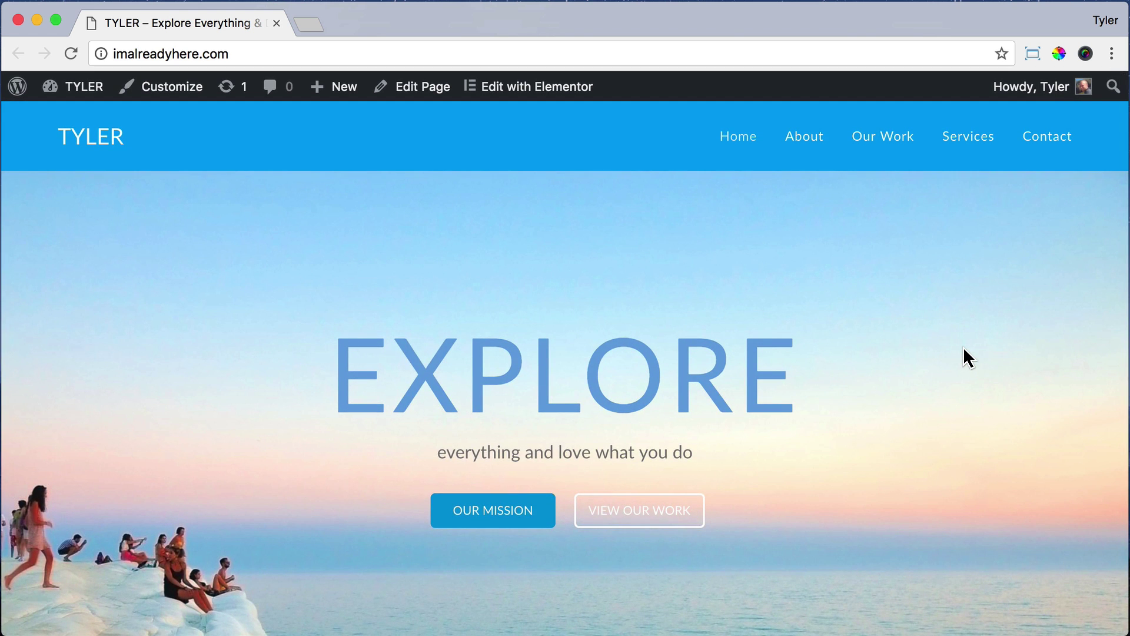